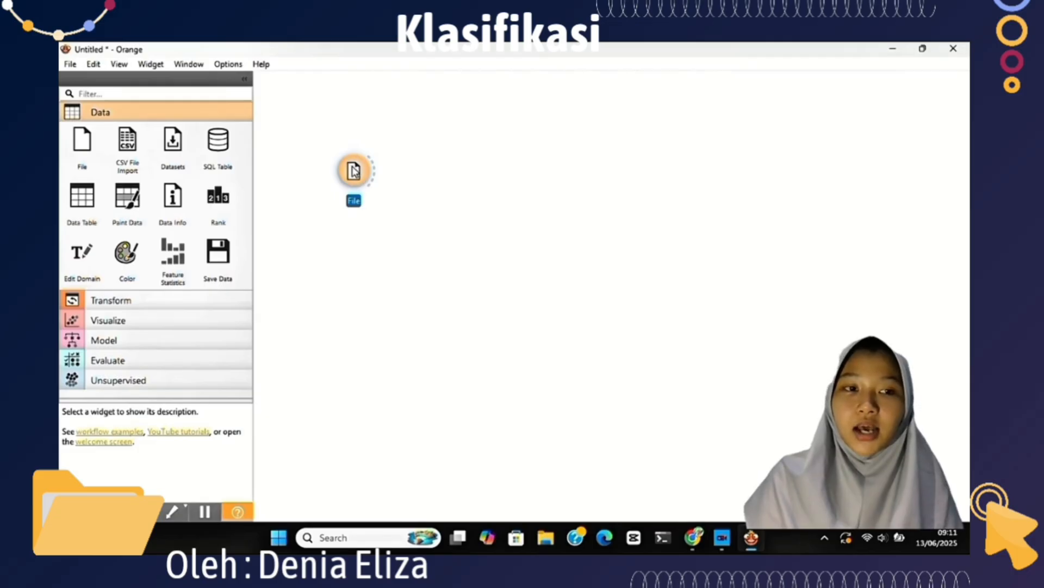
Load the student-mat file from Downloads into the File widget and review its columns down to G3.
double_click(354, 170)
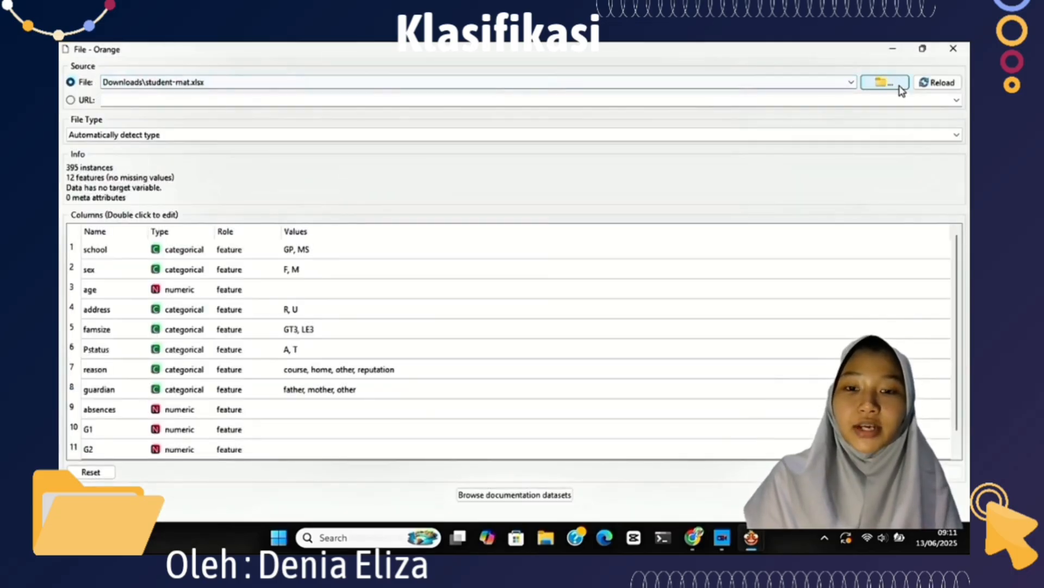
left_click(901, 89)
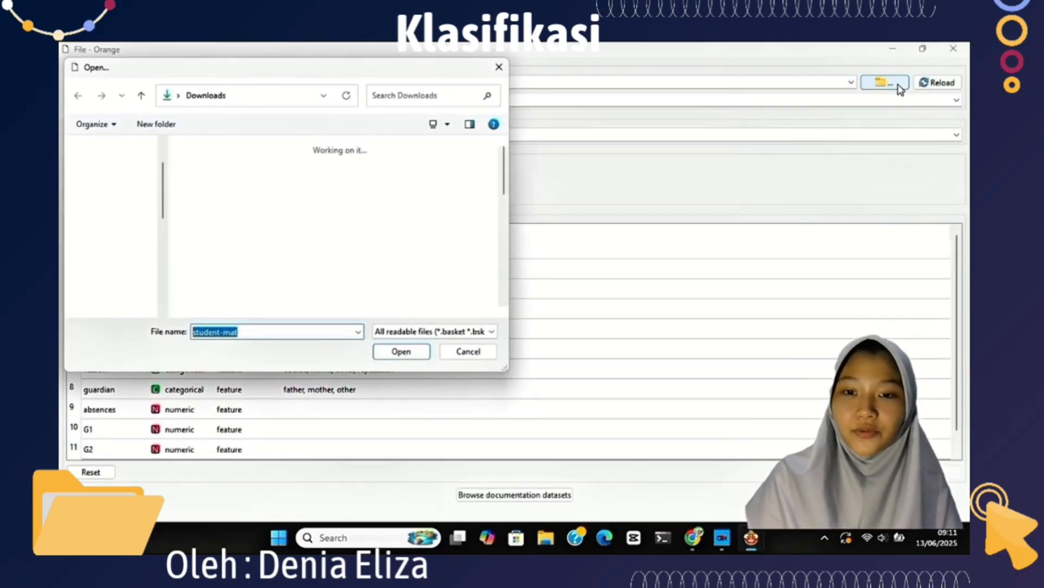
left_click(206, 208)
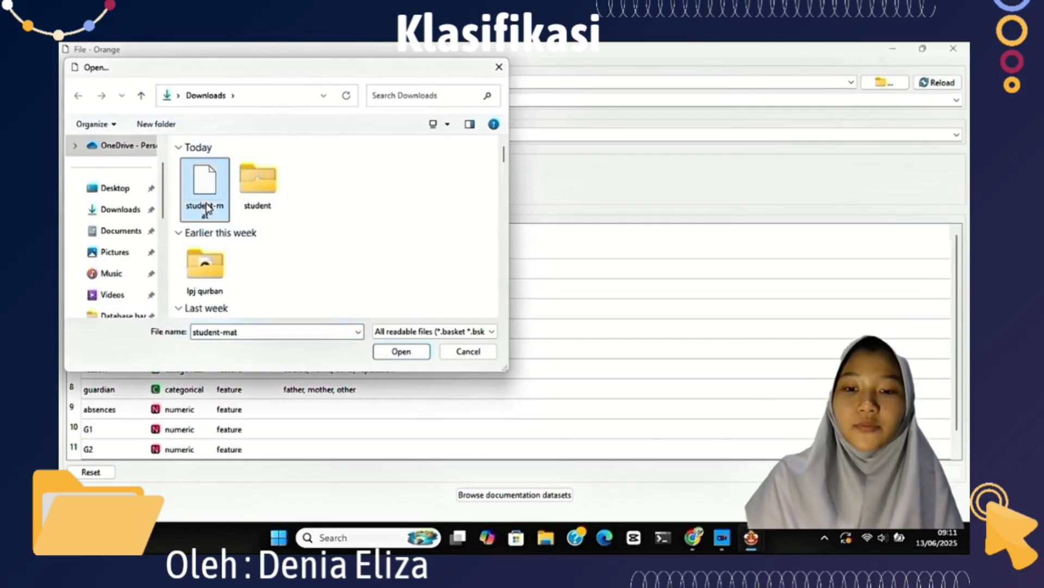
left_click(421, 357)
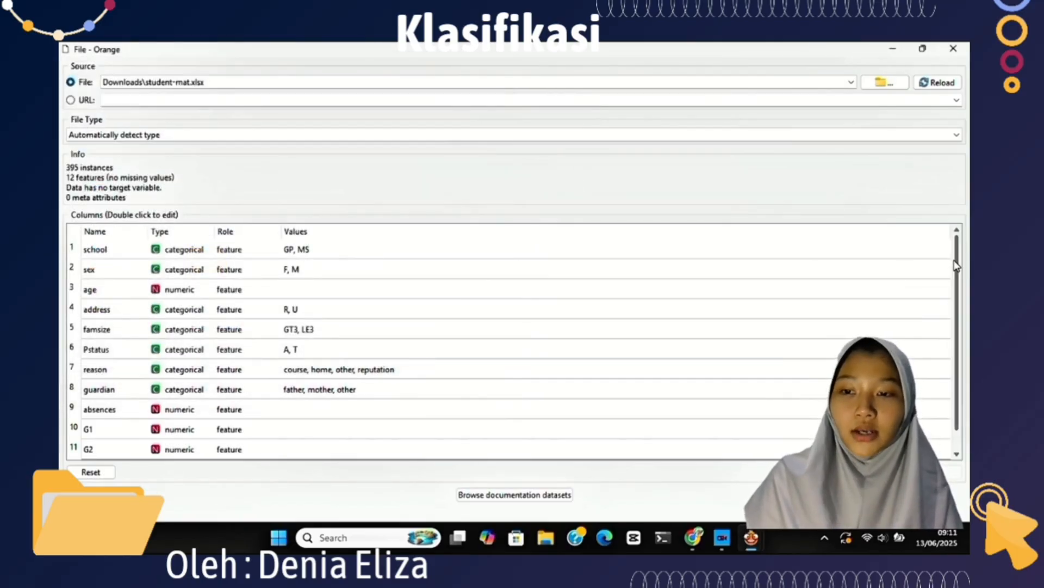
left_click_drag(957, 266, 960, 343)
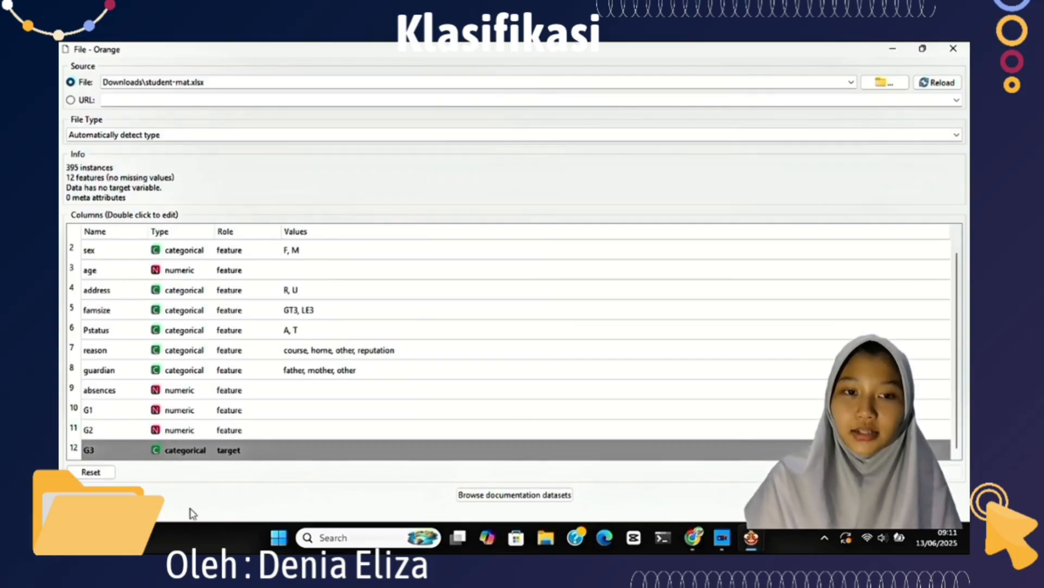
left_click(952, 50)
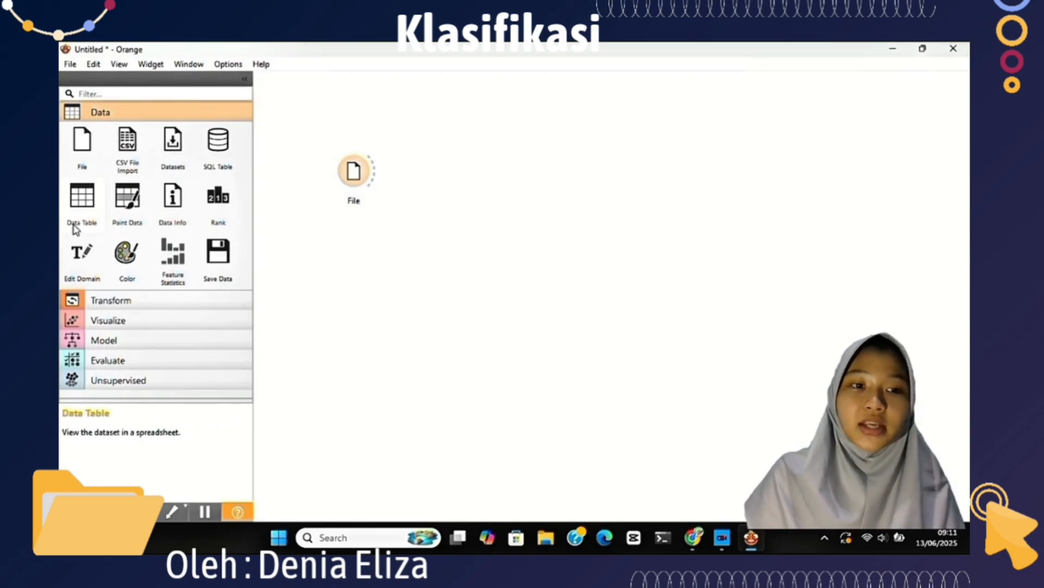
Add a Data Table widget above and beside the File widget and link File's data to it.
left_click(77, 208)
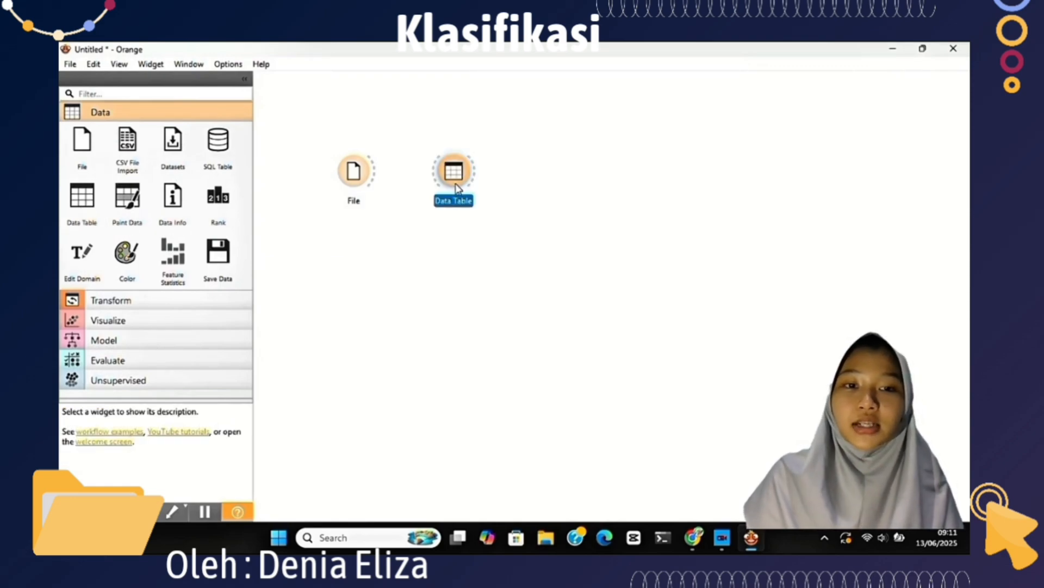
left_click_drag(456, 181, 444, 143)
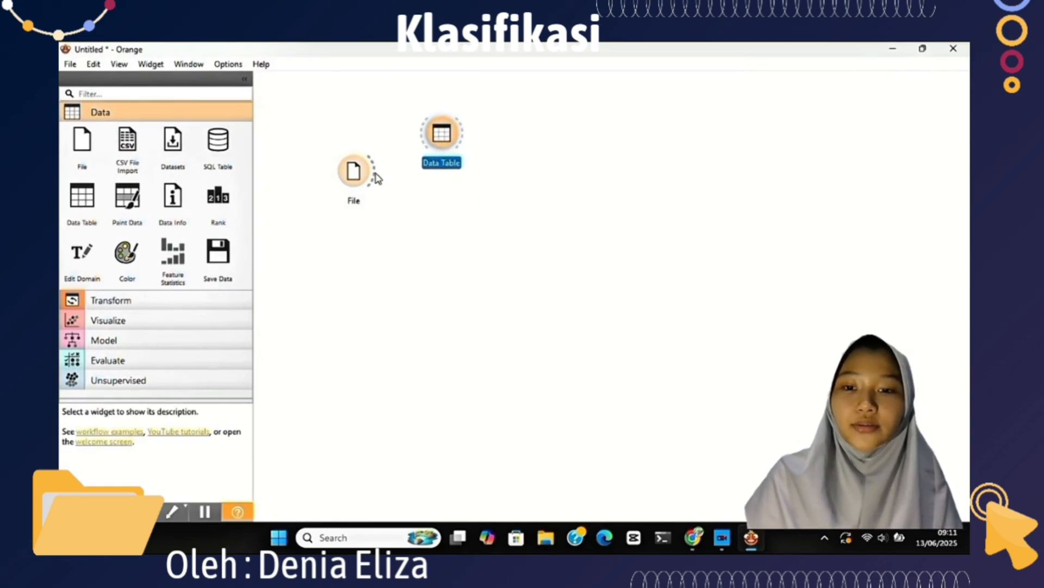
left_click_drag(380, 173, 438, 142)
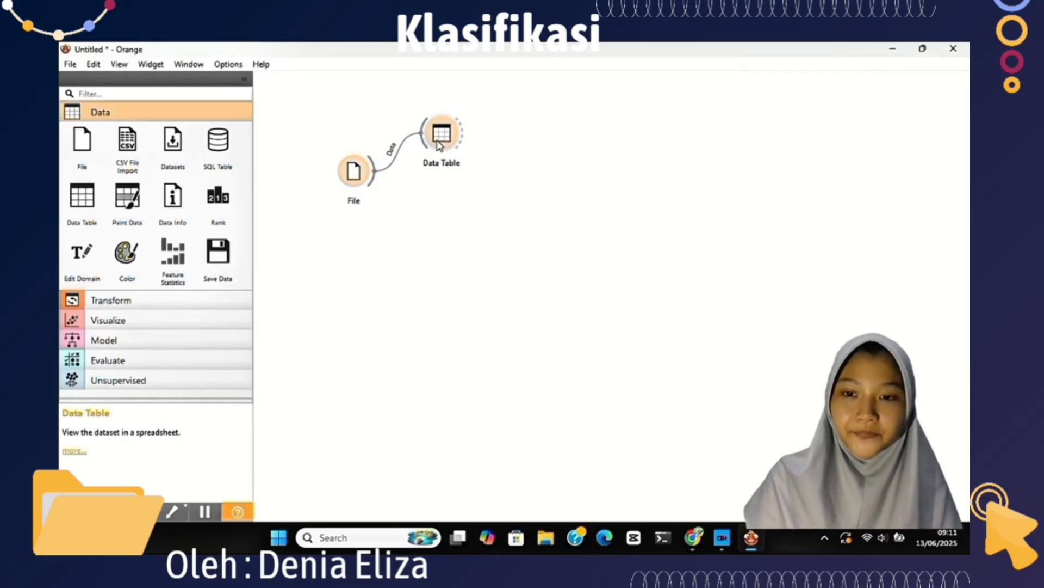
Look through the student records in the Data Table, including the G3 target column, and close the view.
double_click(440, 142)
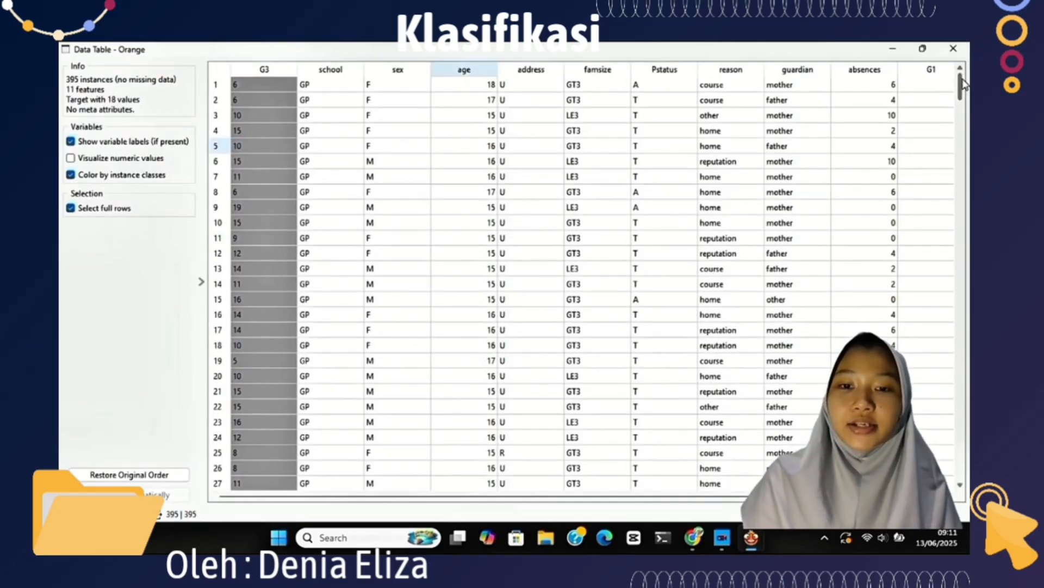
scroll(964, 80, "down", 8)
scroll(966, 83, "up", 7)
scroll(965, 82, "up", 1)
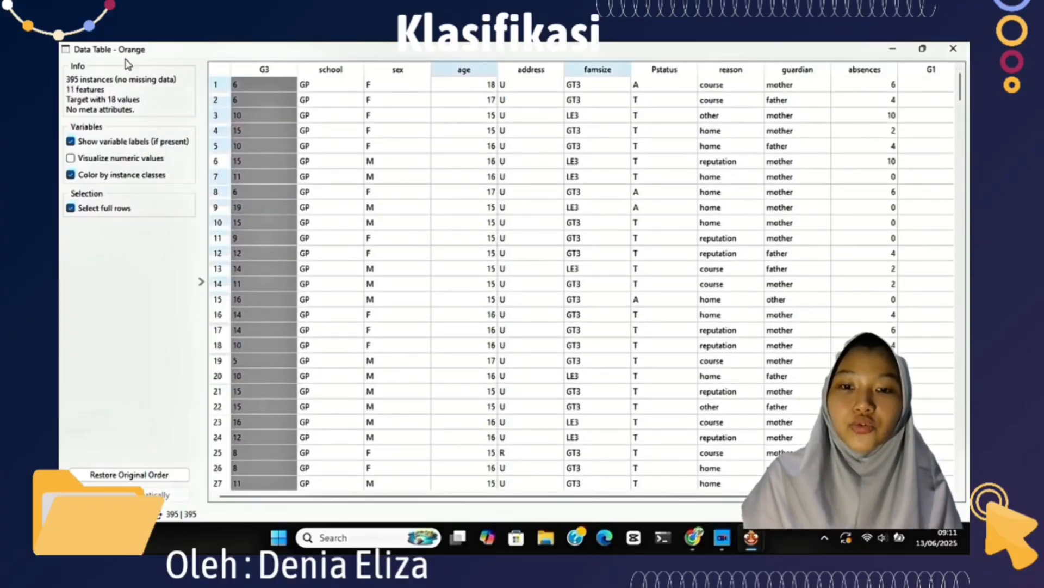
left_click(954, 49)
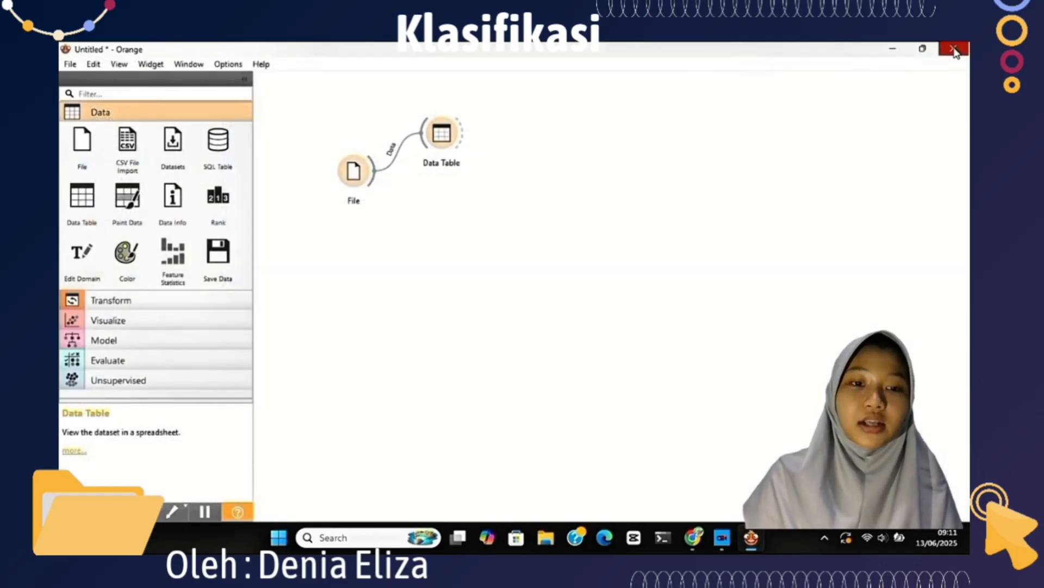
Add a Naive Bayes widget below Data Table, feed it File's data, and check its settings.
right_click(505, 225)
key("Escape")
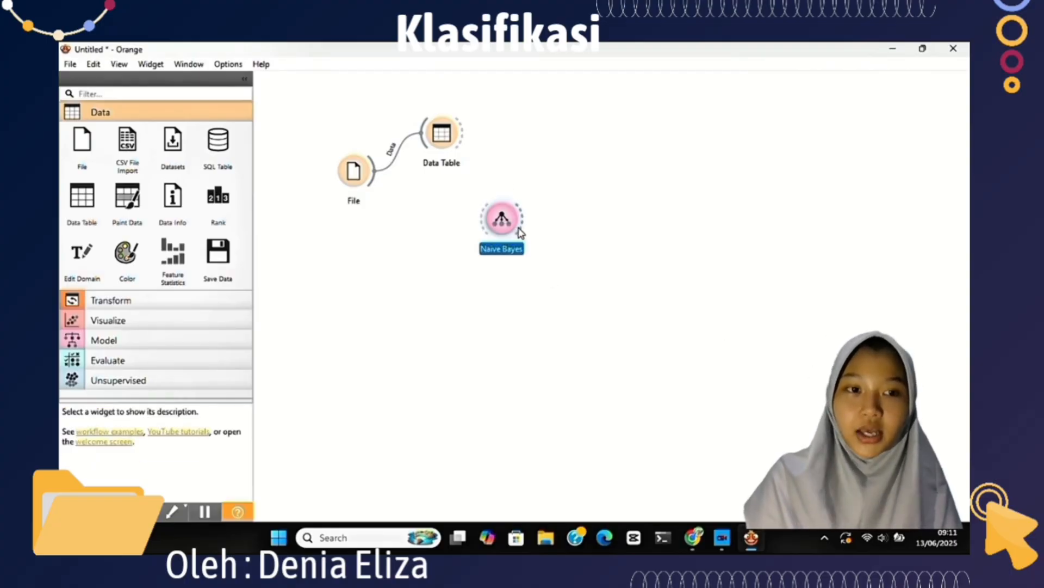
left_click_drag(502, 225, 456, 225)
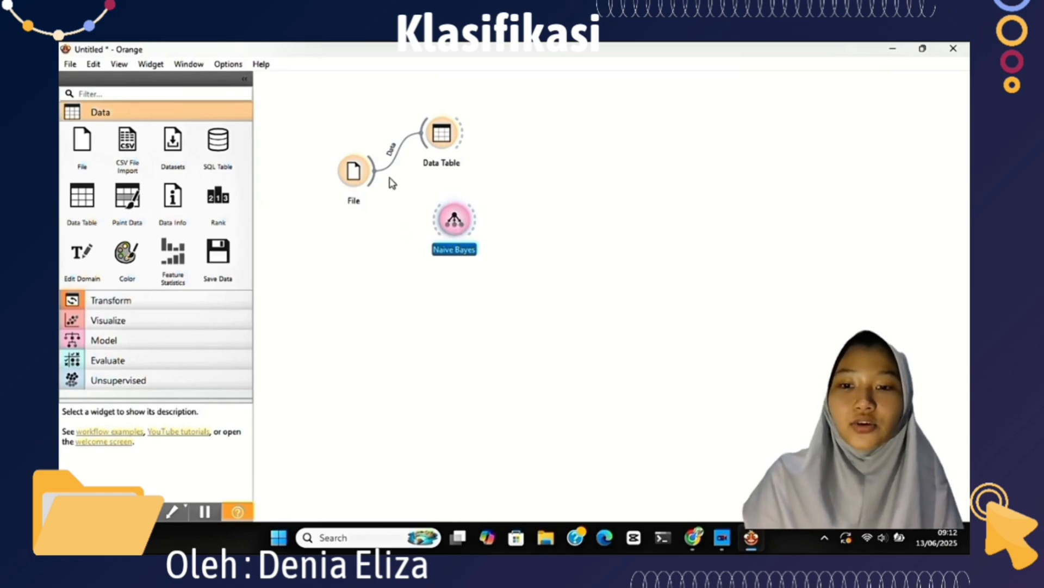
left_click_drag(374, 173, 443, 219)
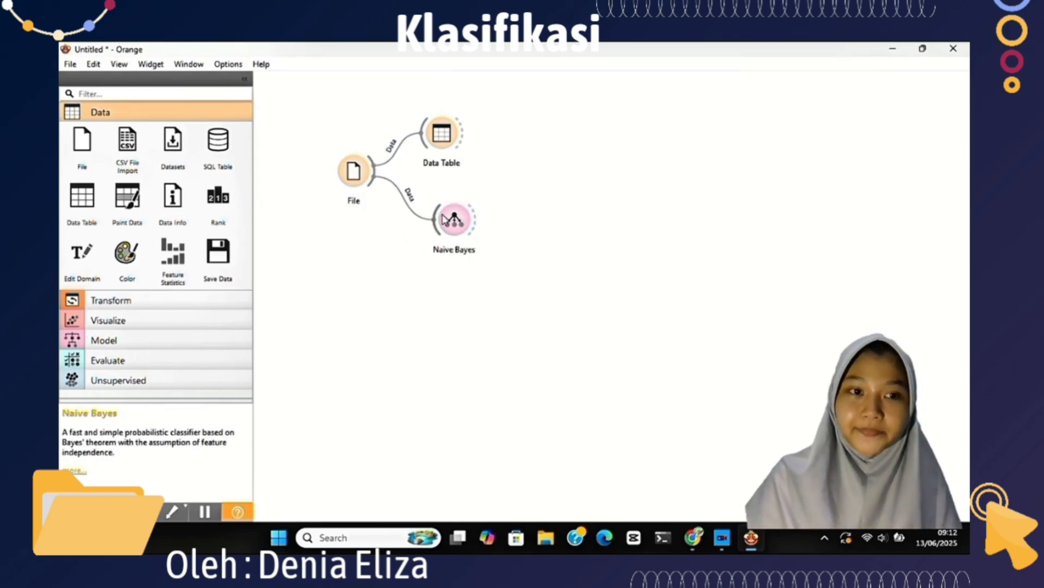
double_click(444, 220)
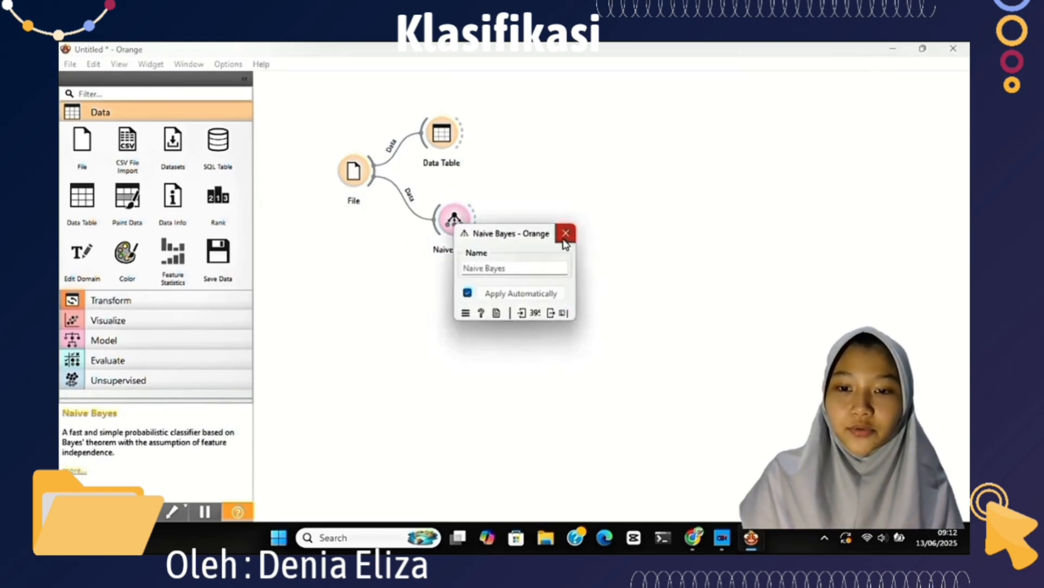
left_click(566, 234)
Add a Predictions widget and connect both the File data and the Naive Bayes model to it.
right_click(546, 173)
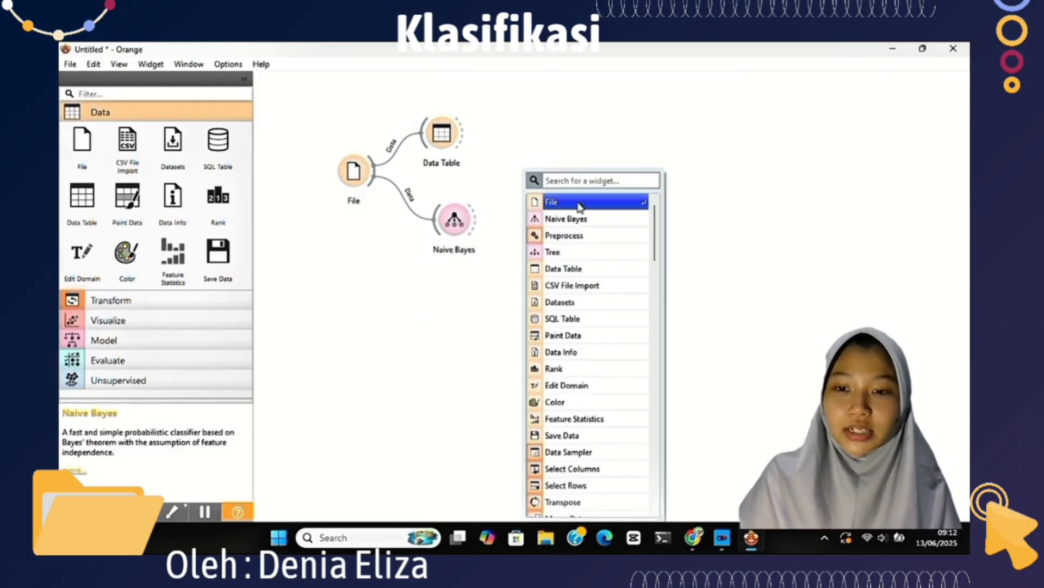
type("pre")
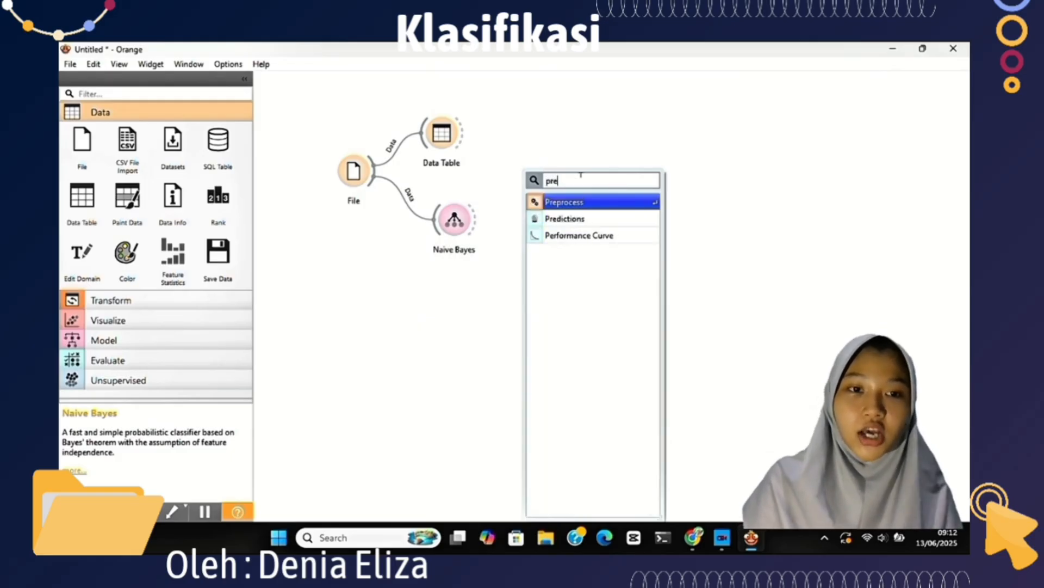
left_click(583, 219)
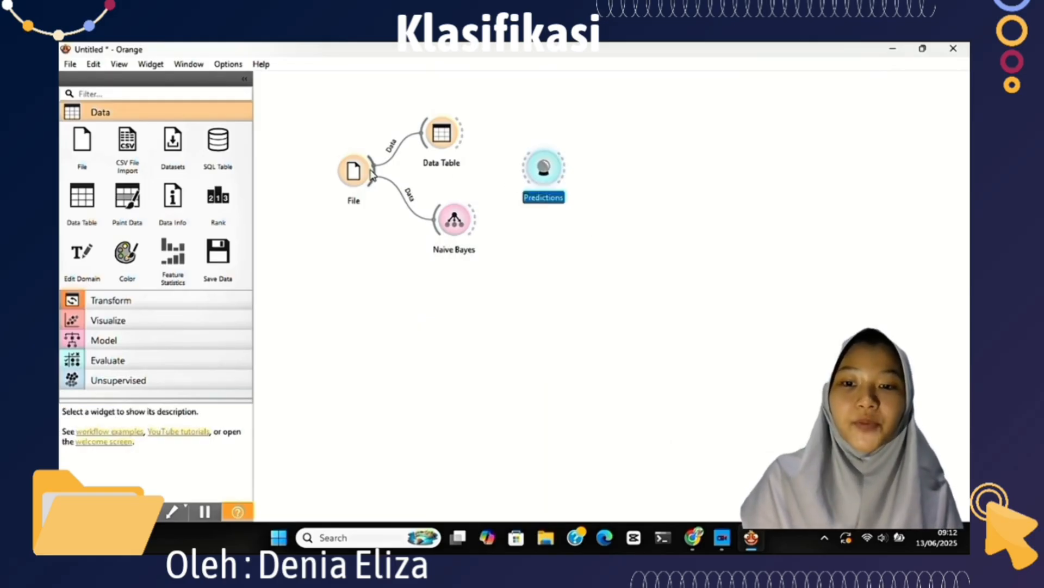
left_click_drag(374, 175, 551, 166)
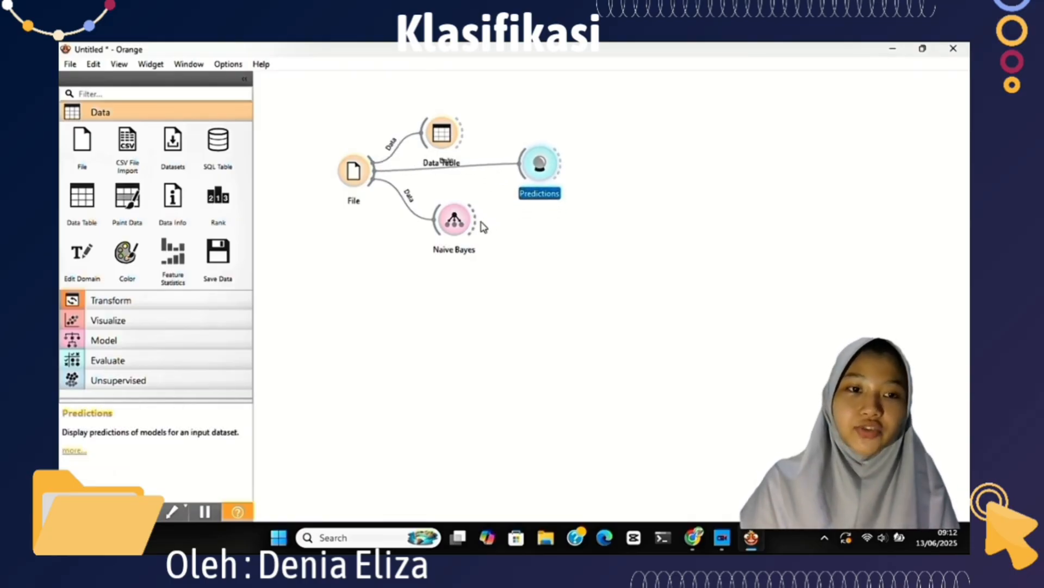
left_click_drag(475, 223, 522, 172)
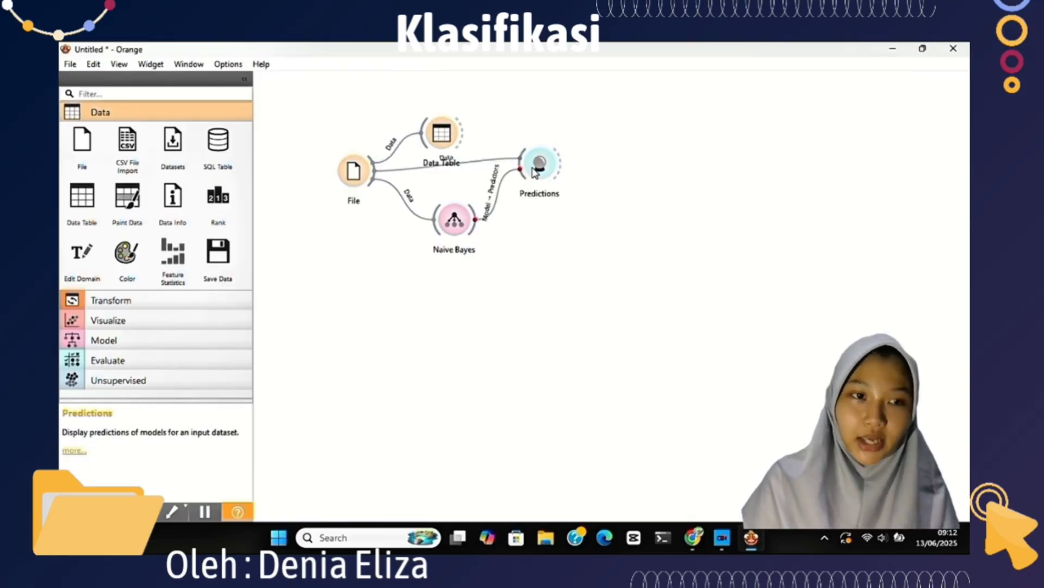
Examine the Naive Bayes class probabilities, errors and performance scores in Predictions, enlarging the window to see more columns.
double_click(534, 172)
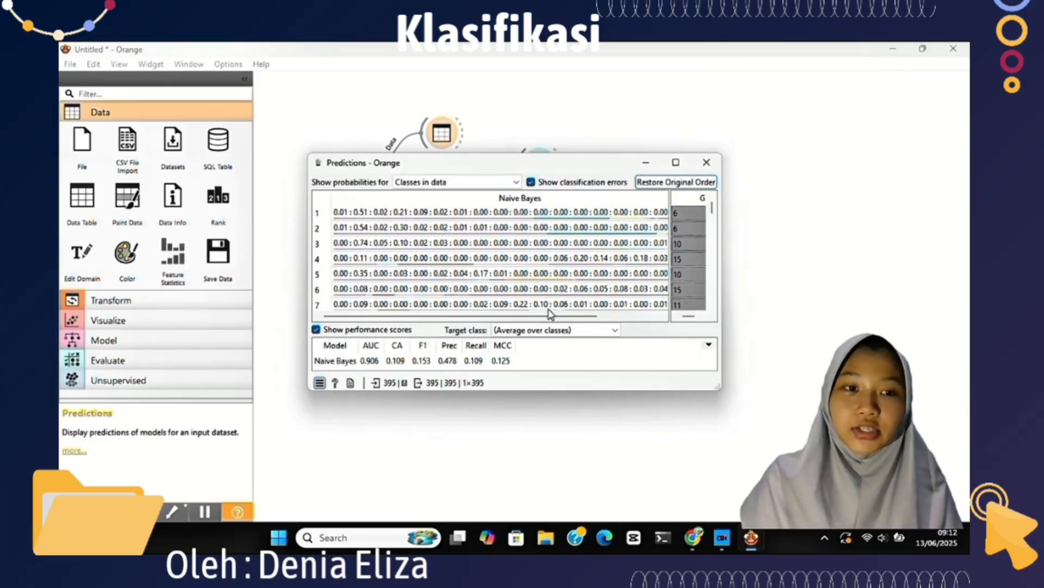
left_click_drag(553, 319, 656, 322)
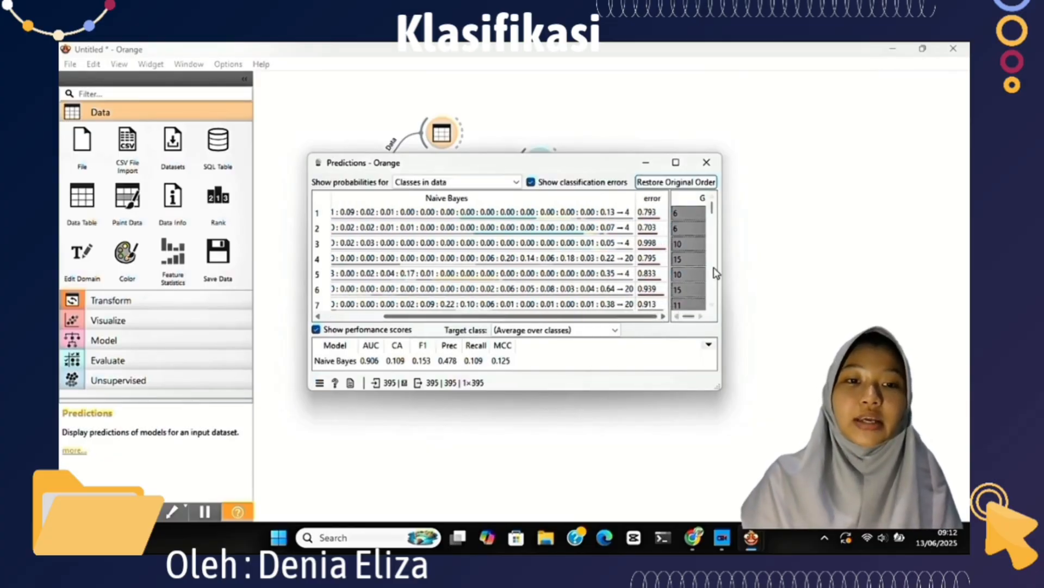
left_click_drag(713, 383, 959, 395)
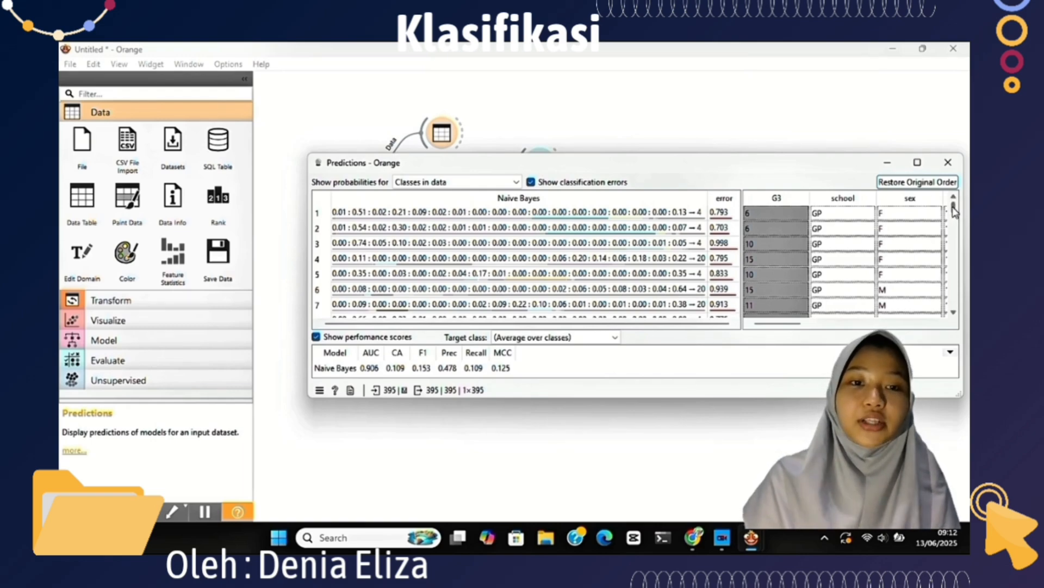
left_click_drag(953, 209, 954, 273)
left_click(947, 163)
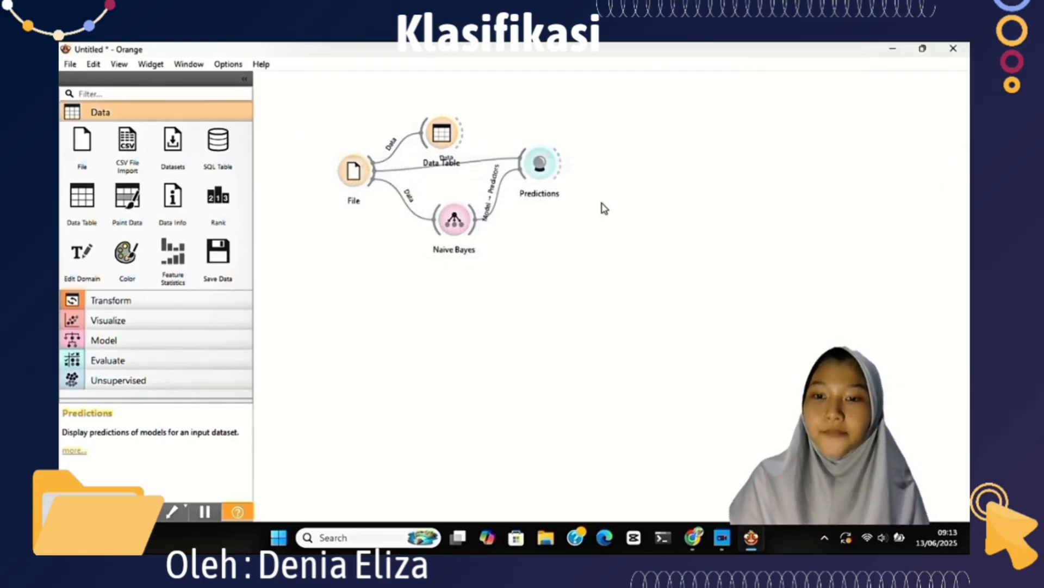
Add a Test and Score widget below Predictions and connect the Naive Bayes learner and File data to it.
left_click_drag(543, 173, 557, 168)
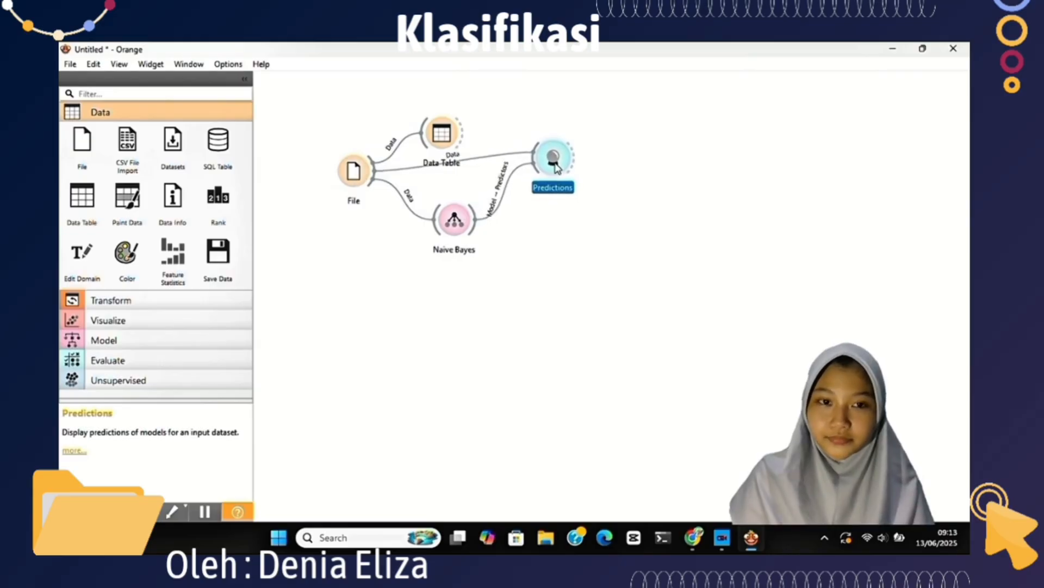
double_click(562, 204)
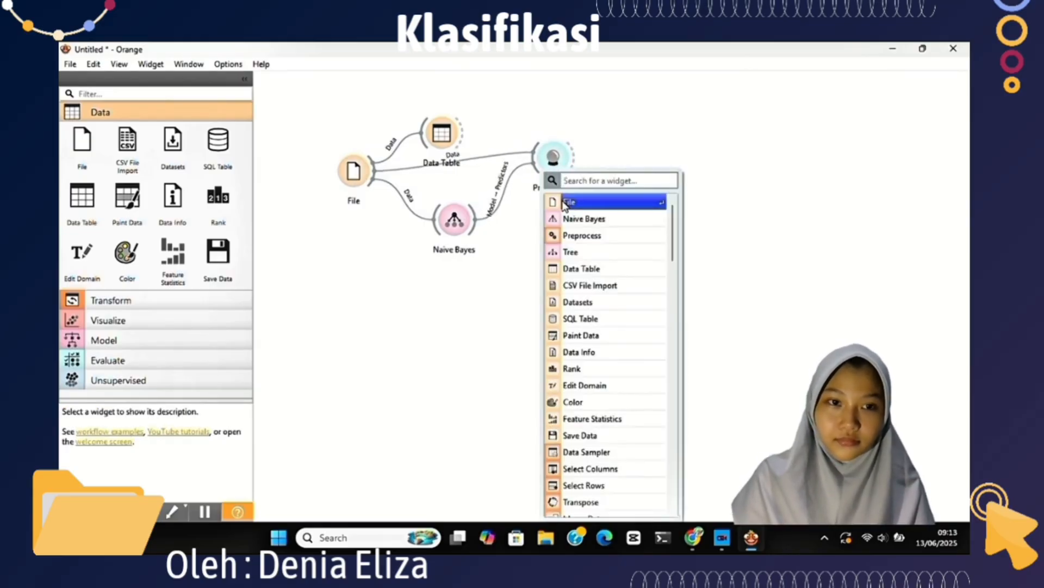
type("tes")
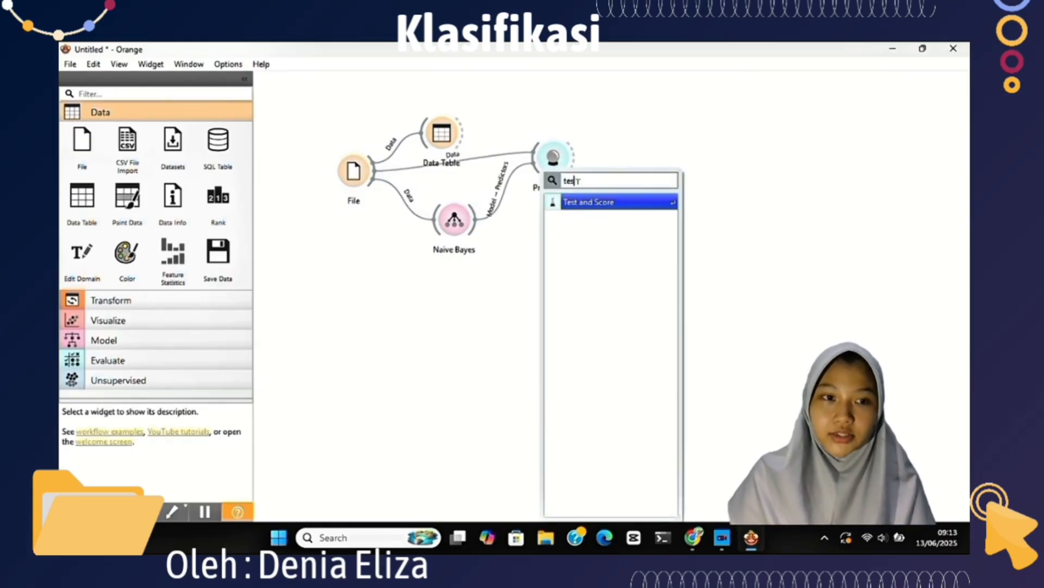
left_click(583, 202)
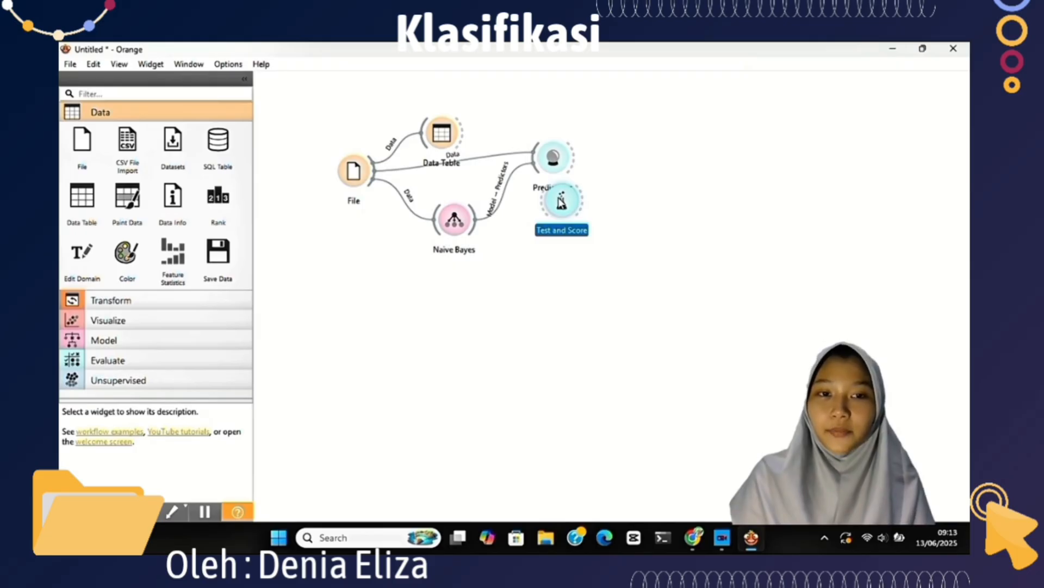
left_click_drag(561, 202, 574, 275)
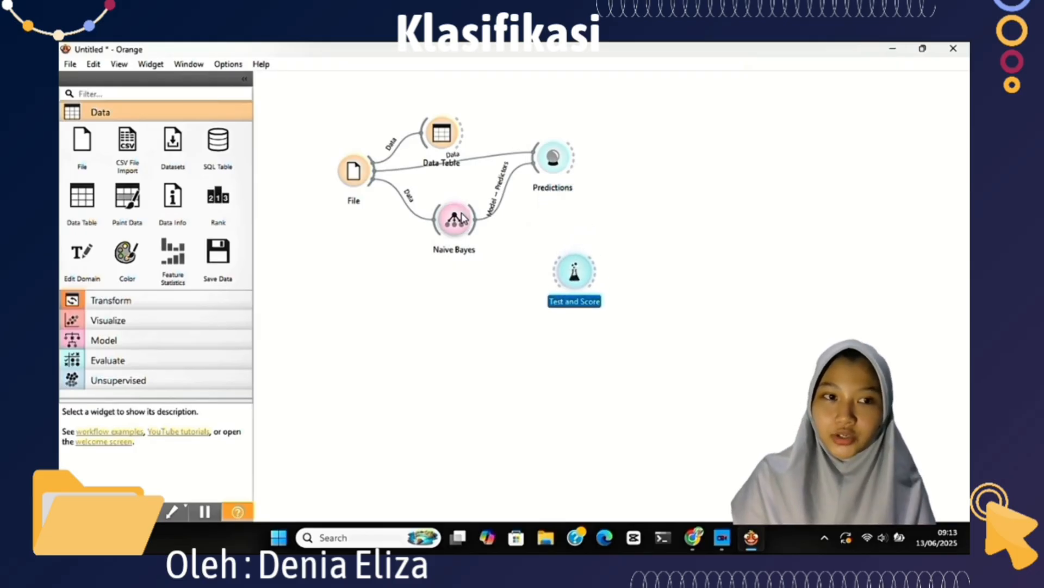
left_click_drag(462, 218, 561, 274)
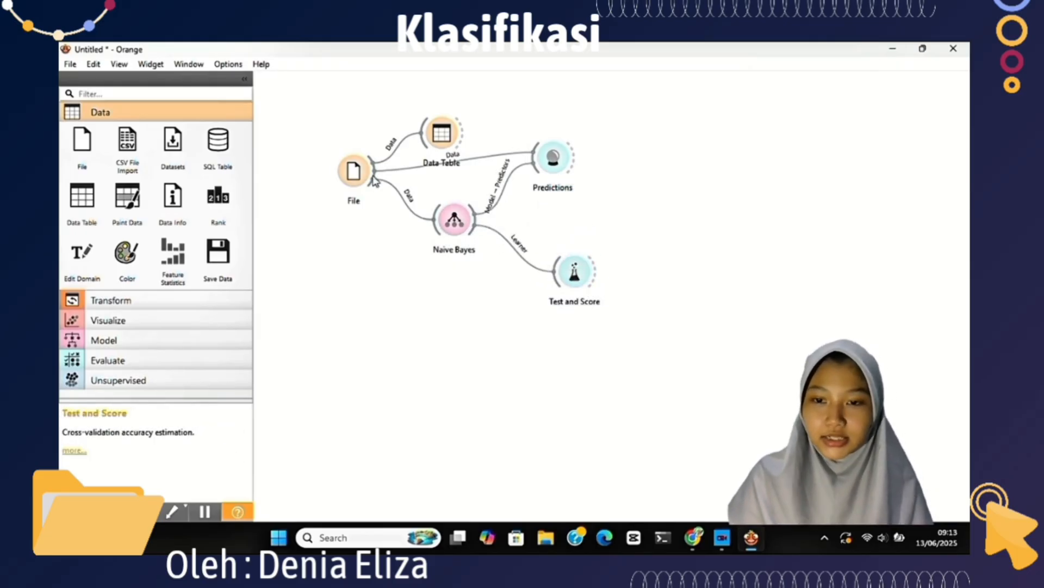
left_click_drag(374, 179, 570, 276)
left_click(575, 275)
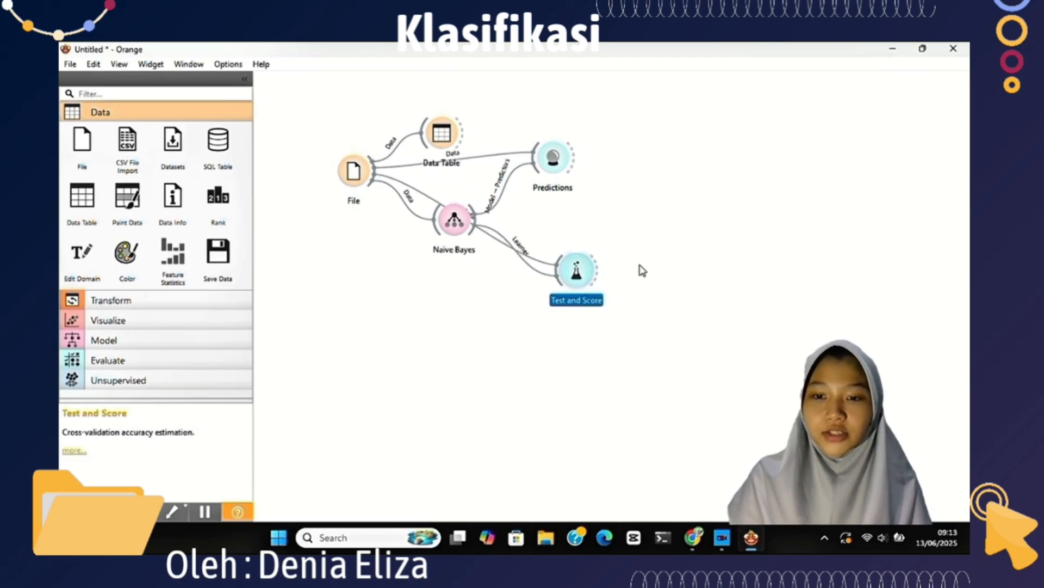
left_click(642, 270)
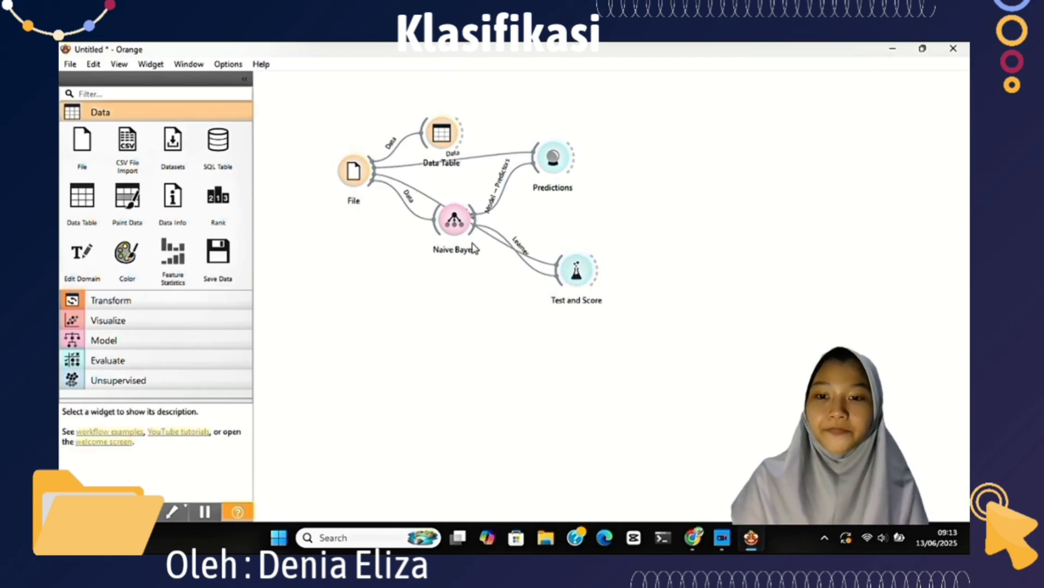
Move Naive Bayes lower to separate the overlapping links and open Test and Score for evaluation.
left_click_drag(456, 229, 445, 260)
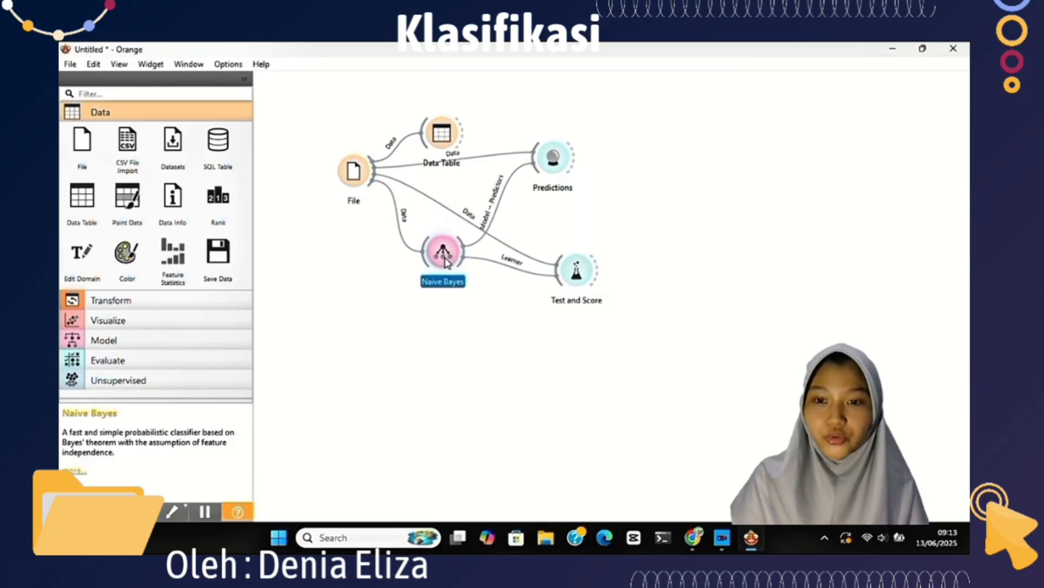
double_click(577, 272)
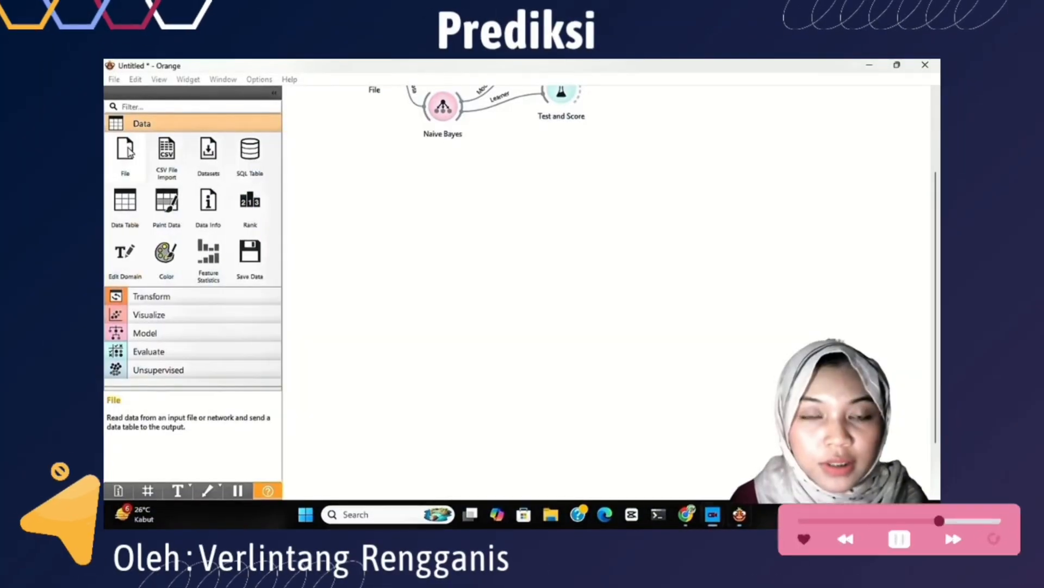
Add a second File widget below the existing workflow and check the columns of its student-mat.xlsx data down to G3.
left_click_drag(125, 149, 344, 263)
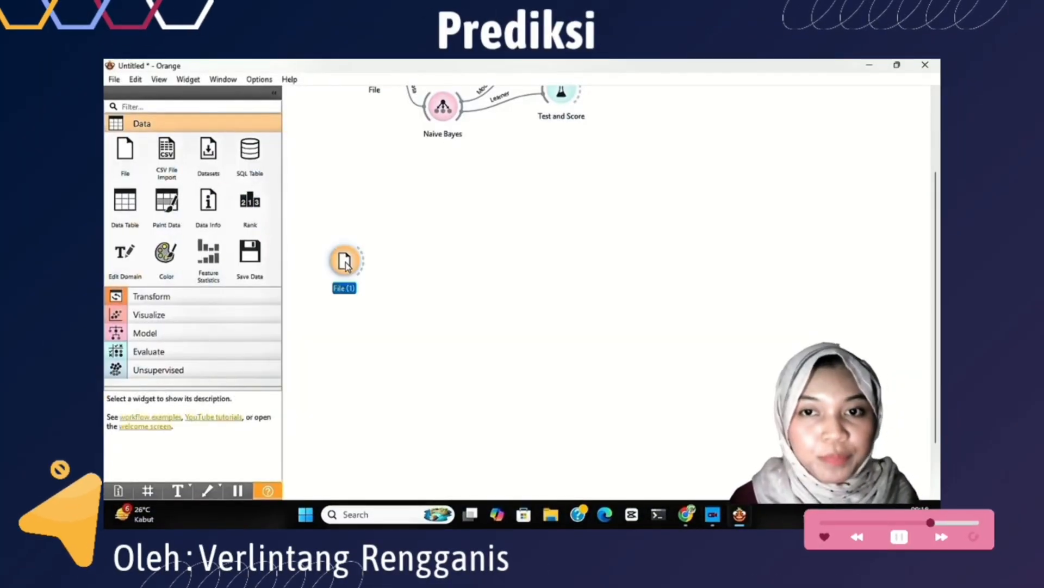
double_click(344, 262)
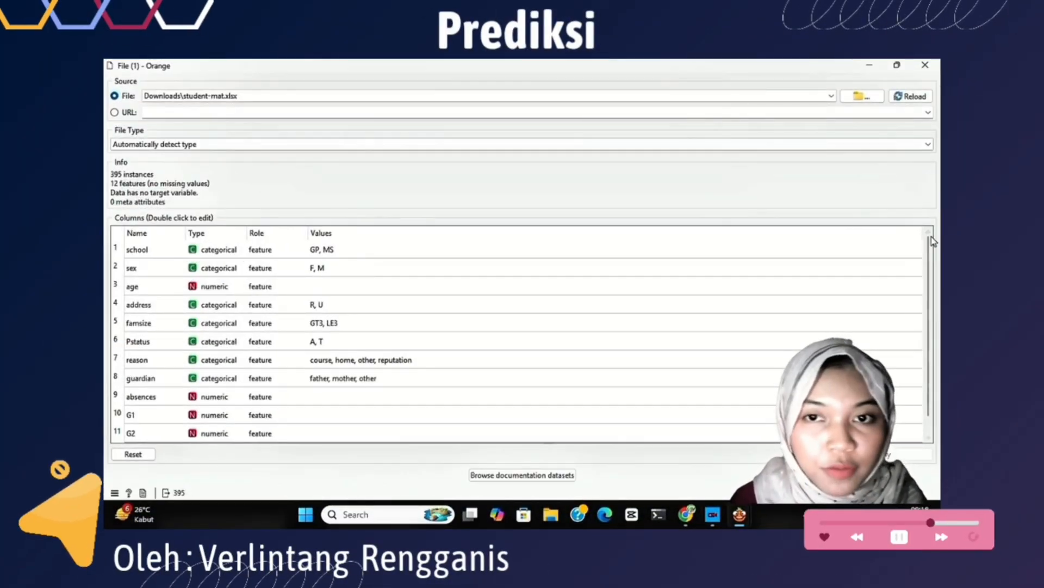
left_click_drag(933, 241, 933, 290)
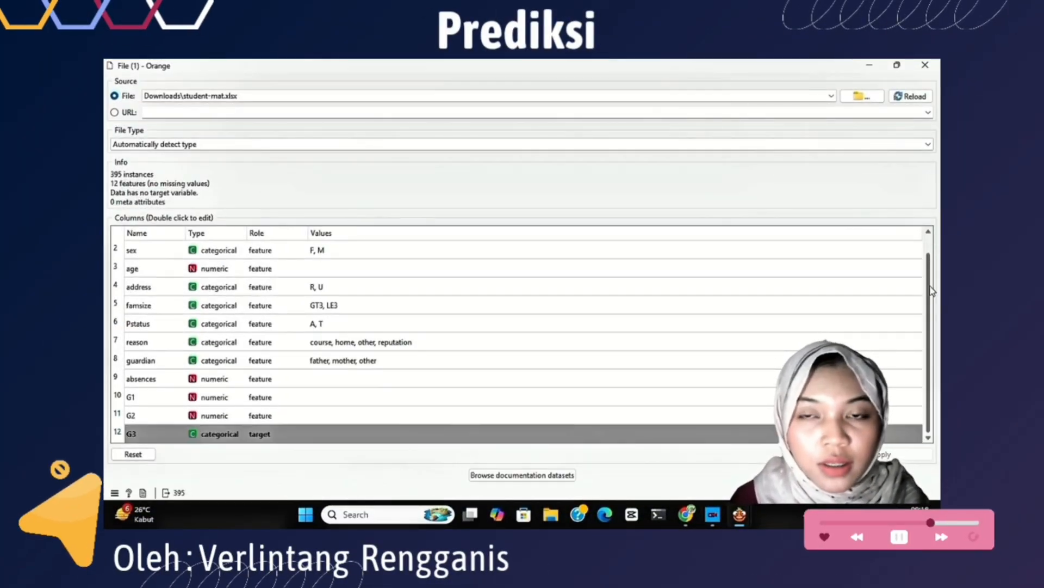
left_click(925, 65)
Rename the new File widget as "Data latih".
right_click(346, 267)
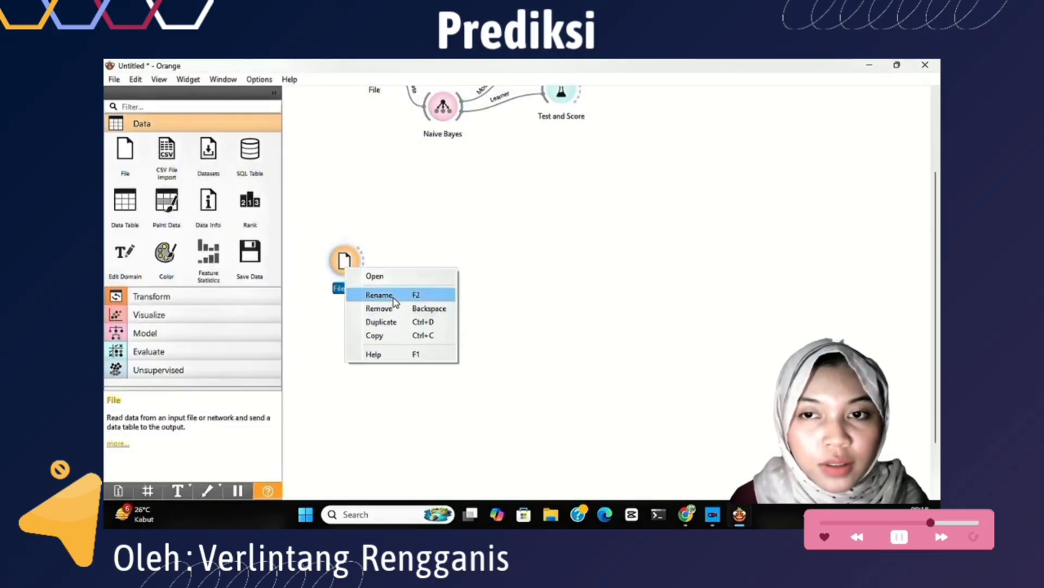
left_click(394, 296)
type("Data")
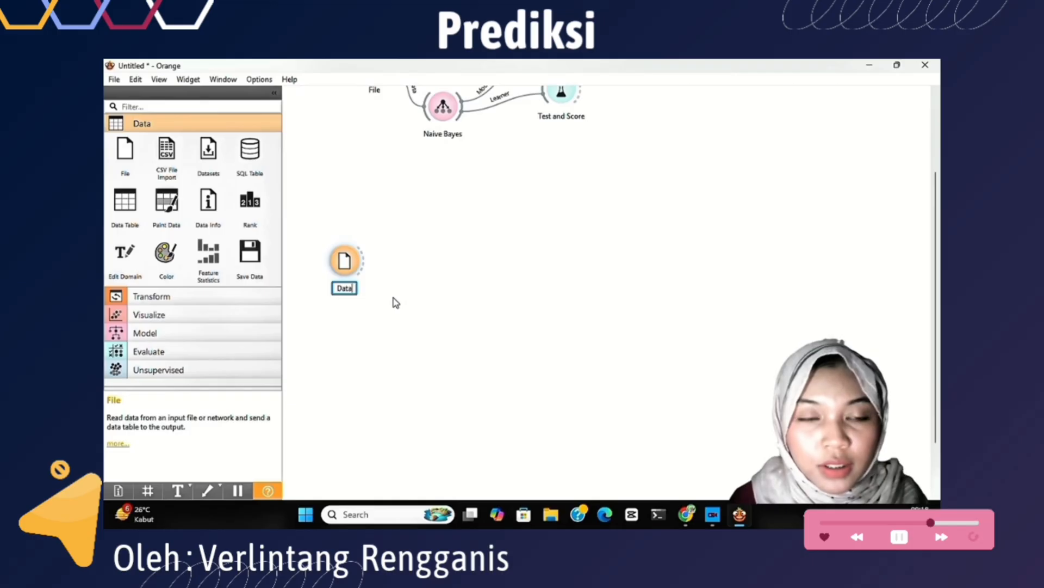
type(" latih")
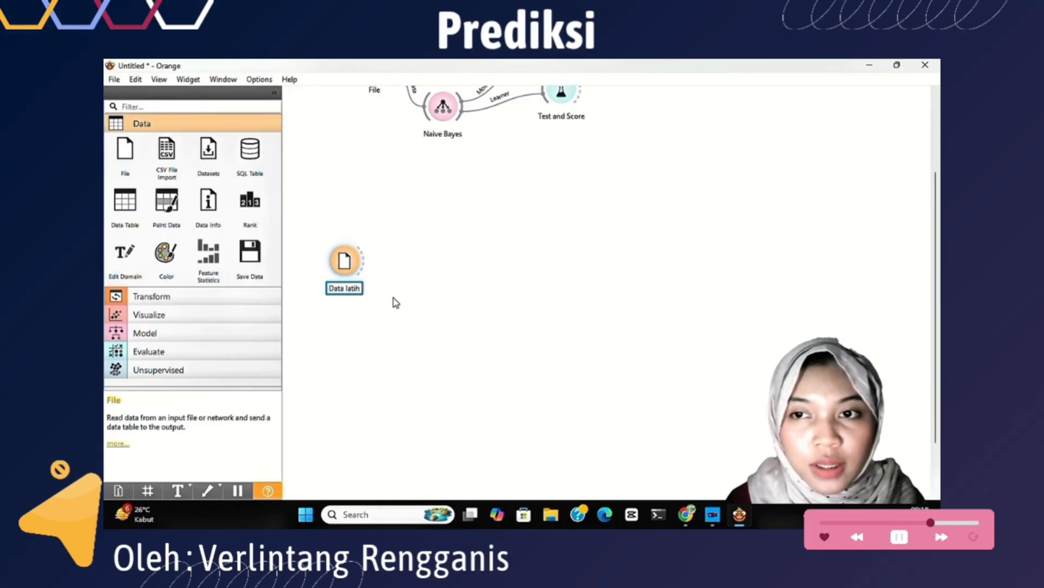
left_click(395, 304)
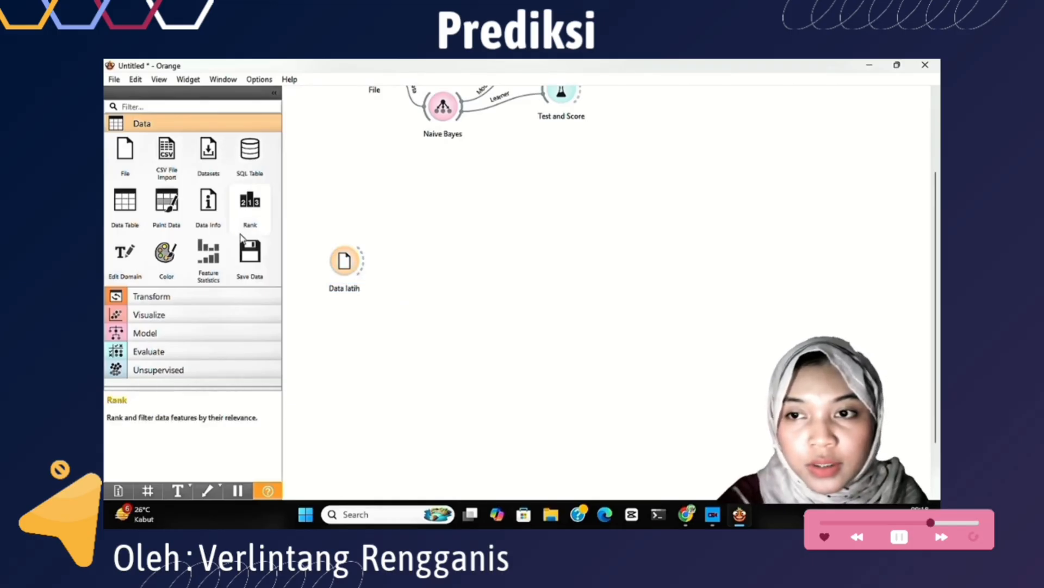
Add a Data Table widget connected to Data latih and view the training data in it.
left_click_drag(361, 263, 384, 223)
left_click(391, 210)
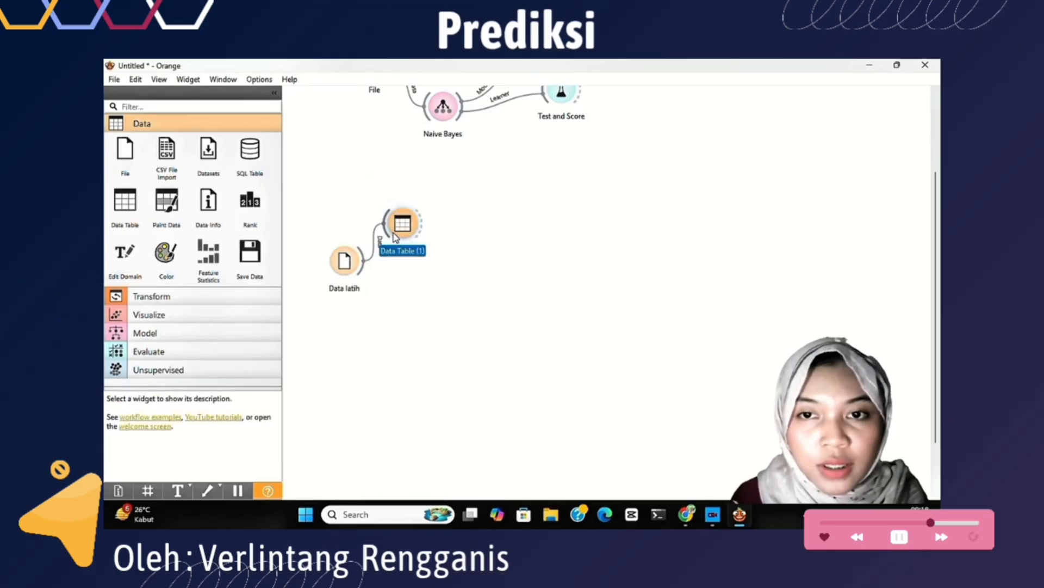
double_click(403, 225)
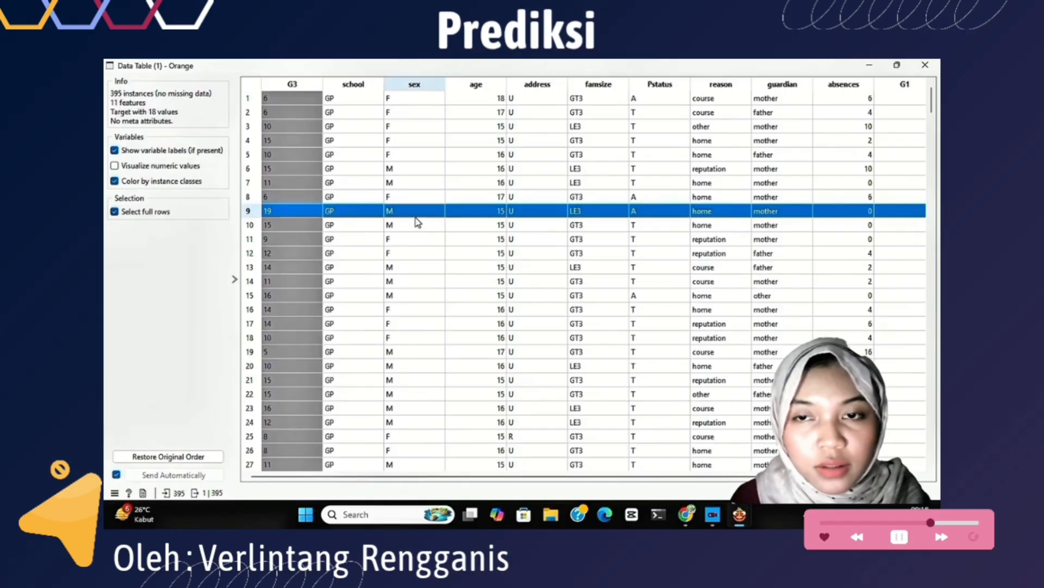
left_click(925, 65)
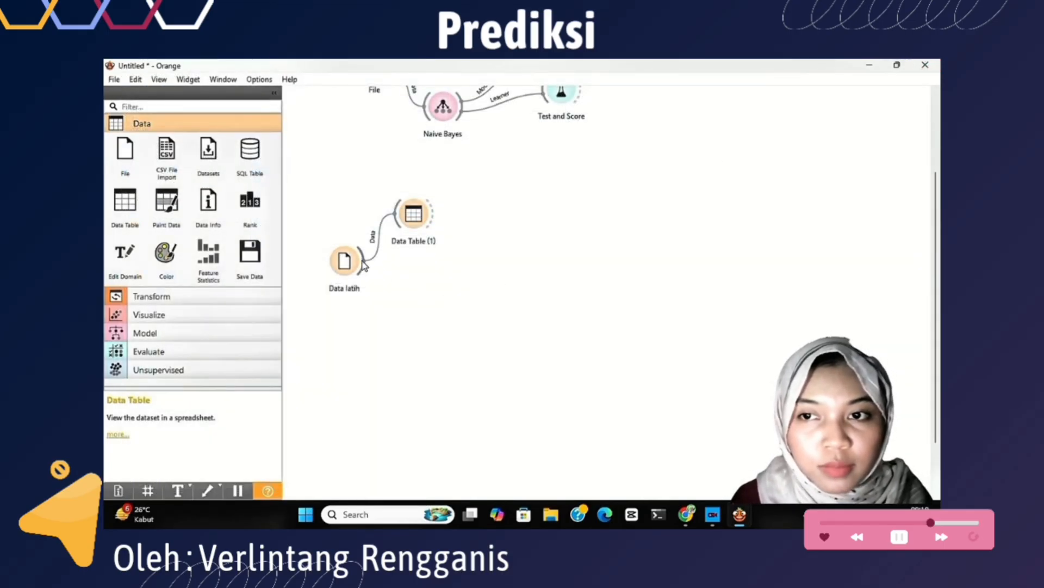
Add a Preprocess widget connected to Data latih and link a new Data Table to its preprocessed data.
left_click_drag(363, 265, 506, 250)
left_click(435, 270)
left_click(524, 207)
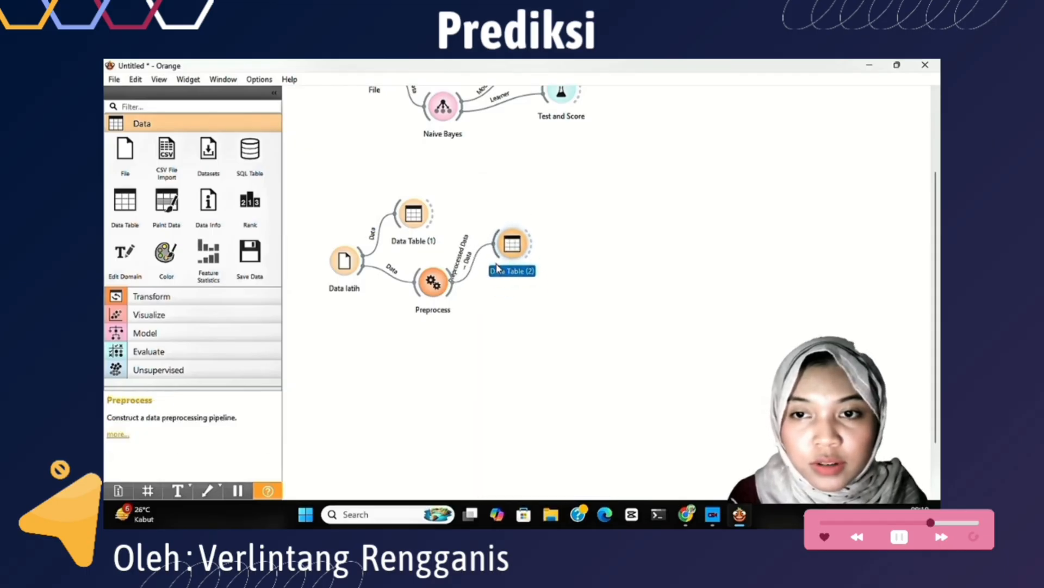
Check the missing-value imputation setting in Preprocess and view the preprocessed data in its Data Table.
double_click(435, 286)
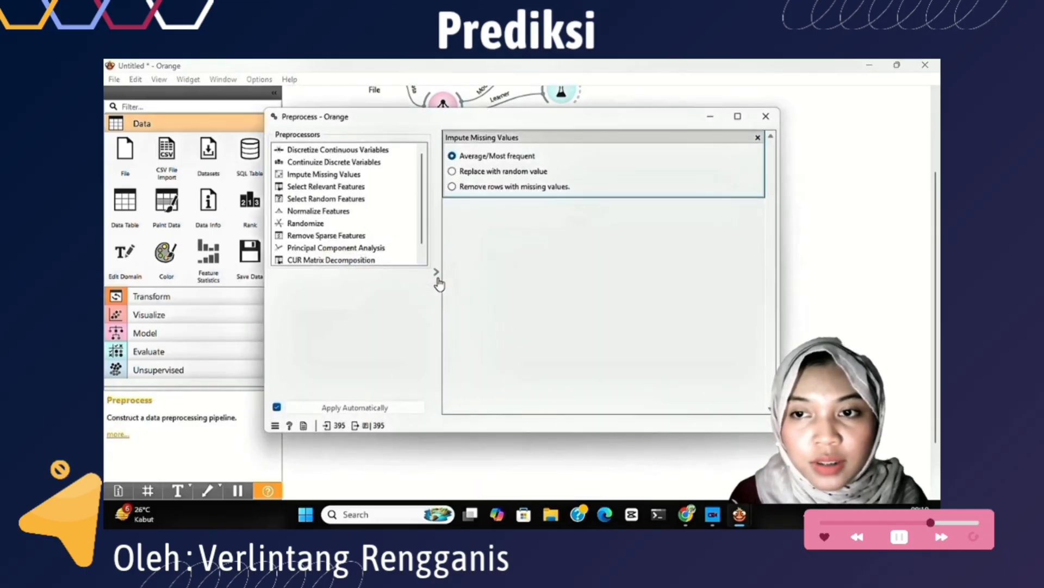
left_click(766, 116)
double_click(513, 244)
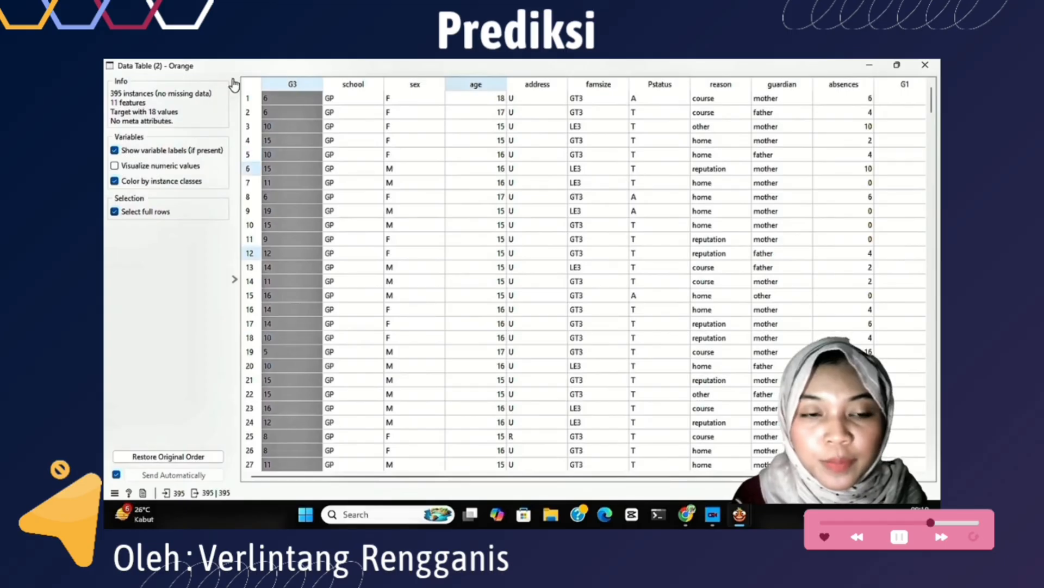
left_click(925, 66)
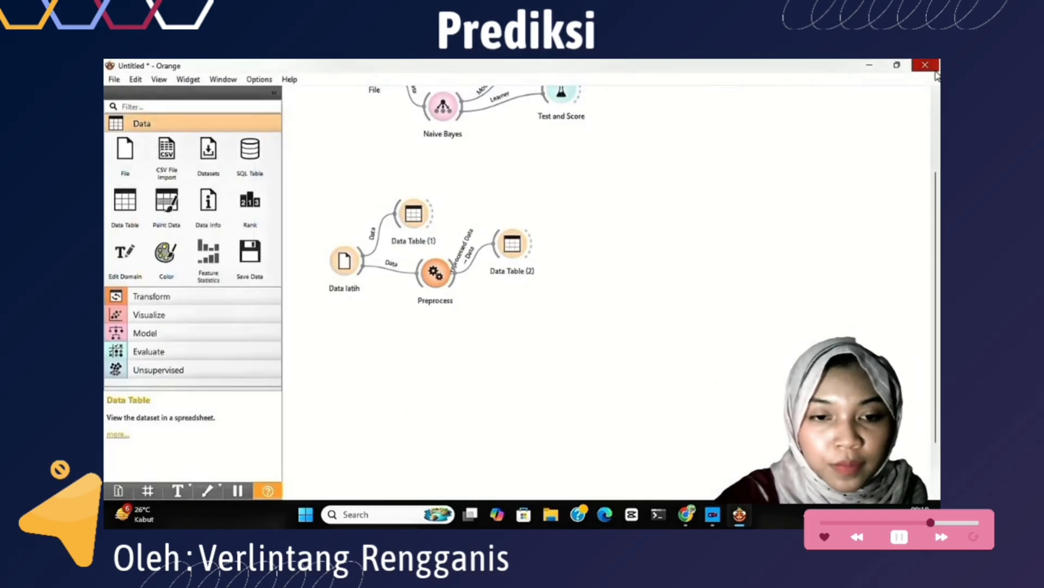
Move both lower-workflow data tables higher and add a Tree widget, linking Preprocessed Data from Preprocess to its Data input.
left_click_drag(503, 258, 496, 209)
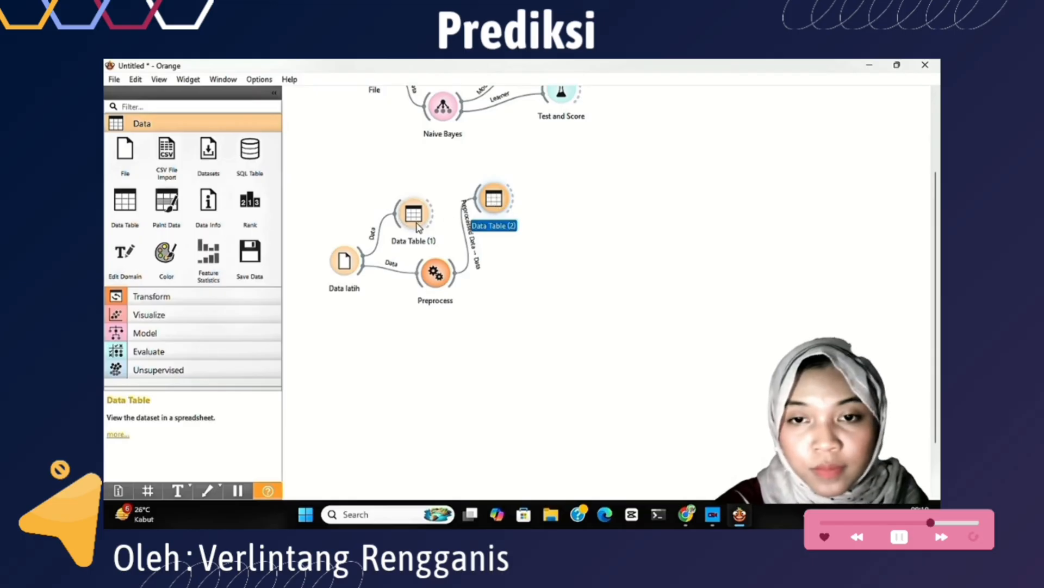
left_click_drag(416, 219, 394, 202)
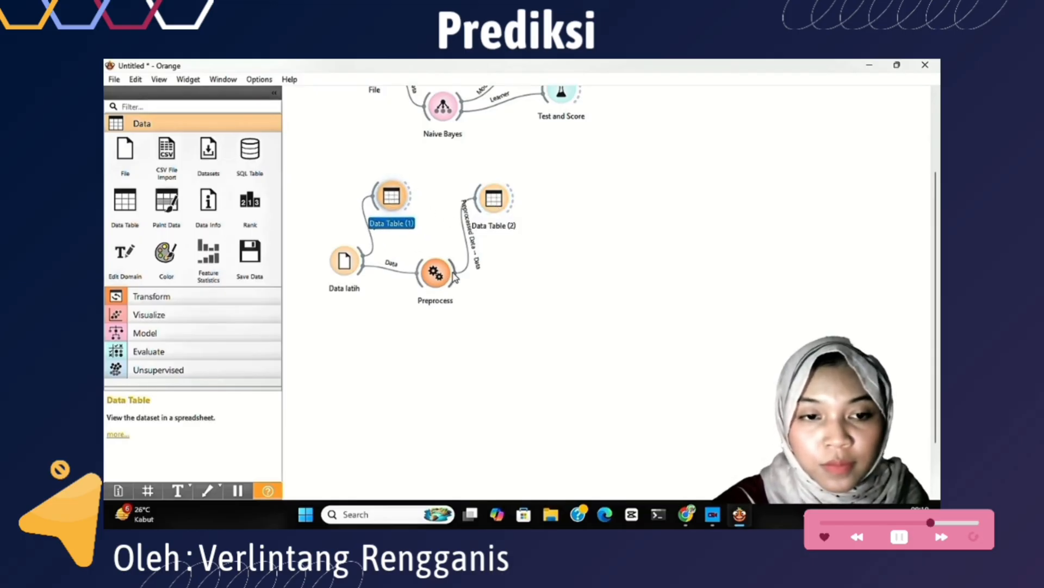
left_click_drag(456, 277, 532, 314)
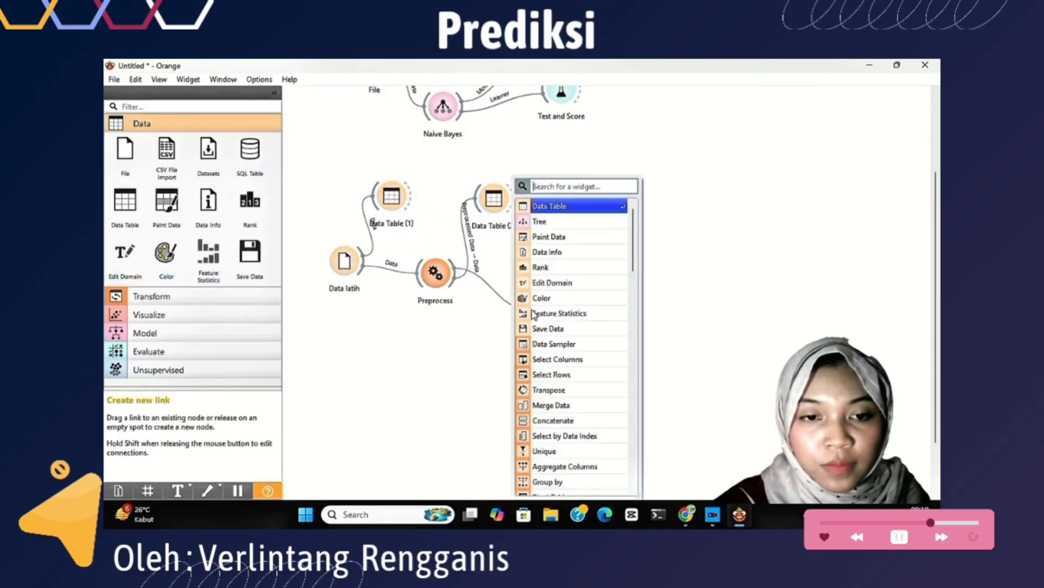
left_click(558, 225)
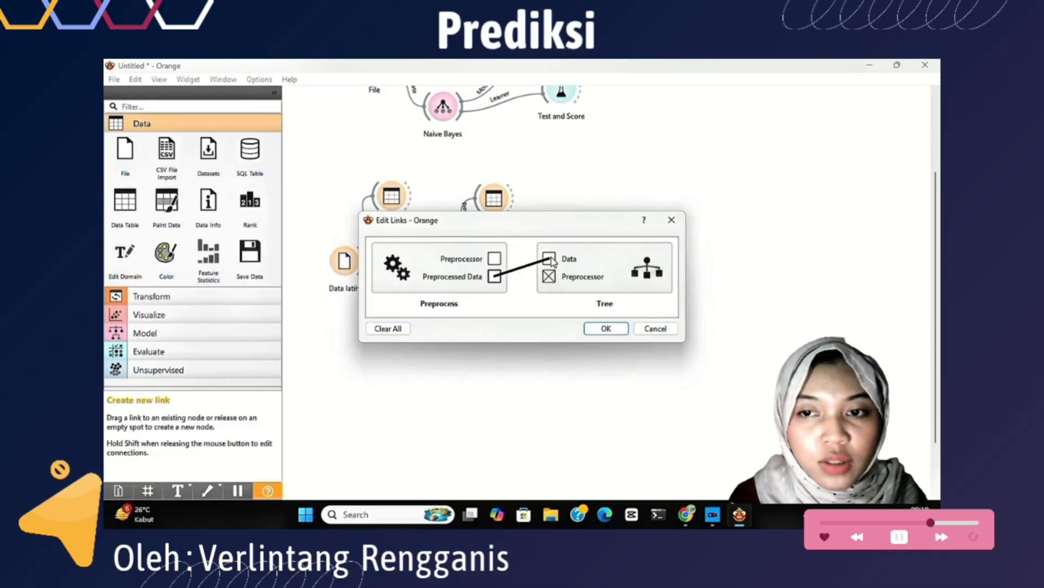
left_click_drag(551, 258, 551, 259)
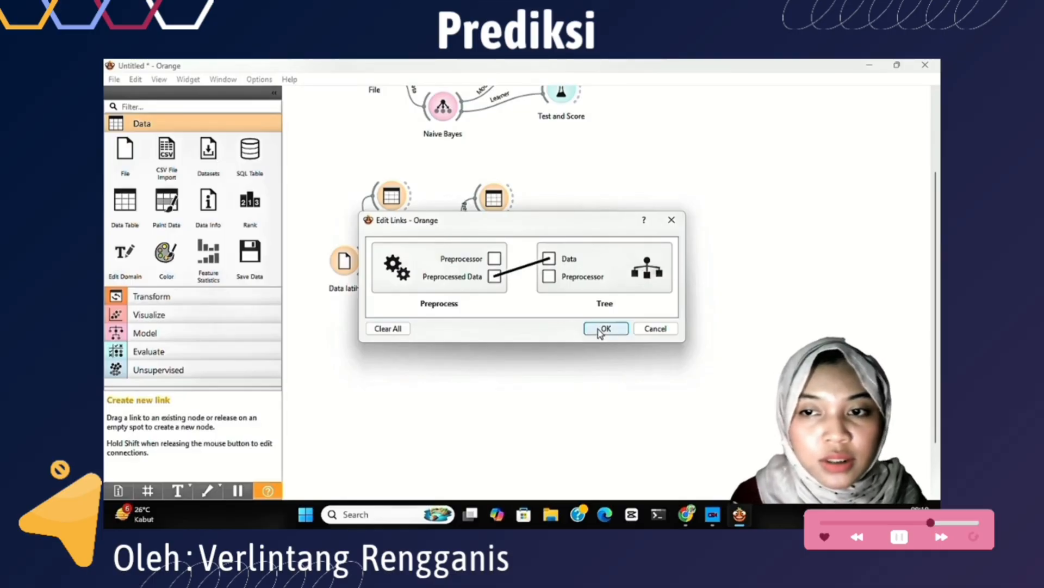
left_click(605, 329)
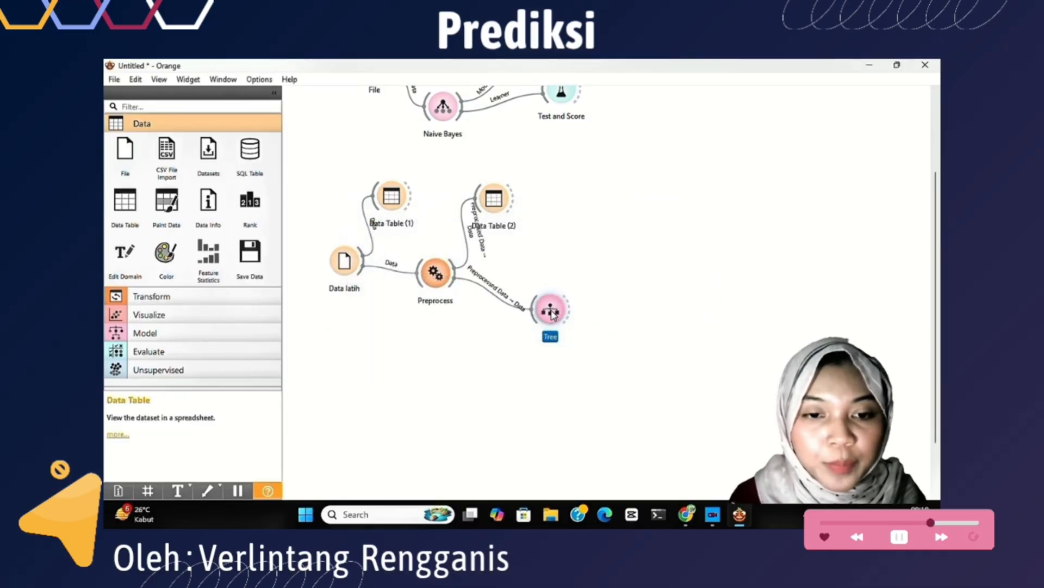
Add a Tree Viewer widget connected to the Tree model and place it above and beside Tree.
left_click_drag(553, 314, 602, 242)
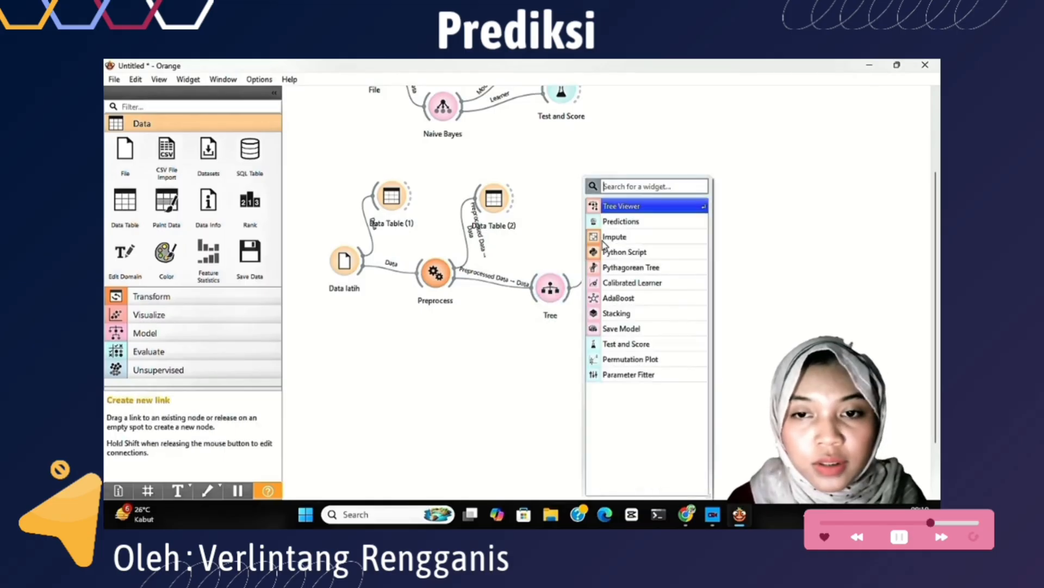
left_click(621, 206)
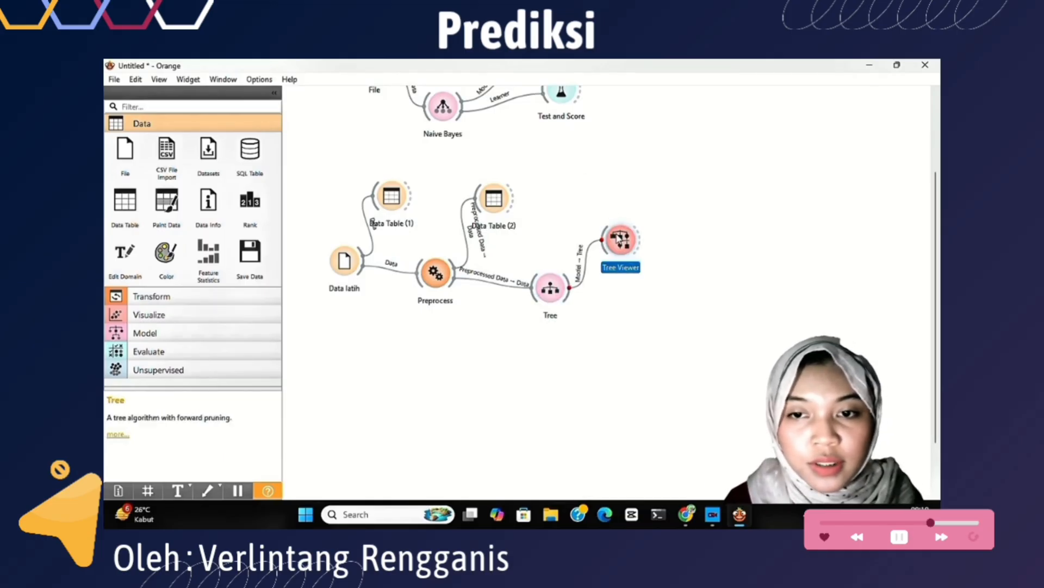
left_click_drag(619, 238, 624, 245)
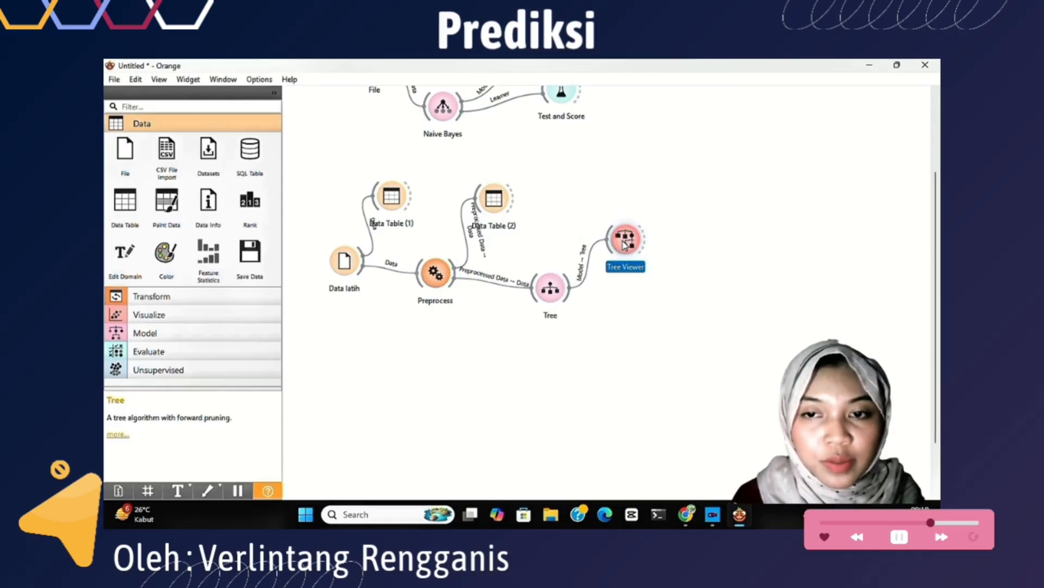
Examine the decision tree's branches in Tree Viewer, enlarging the window and looking across the tree.
double_click(624, 245)
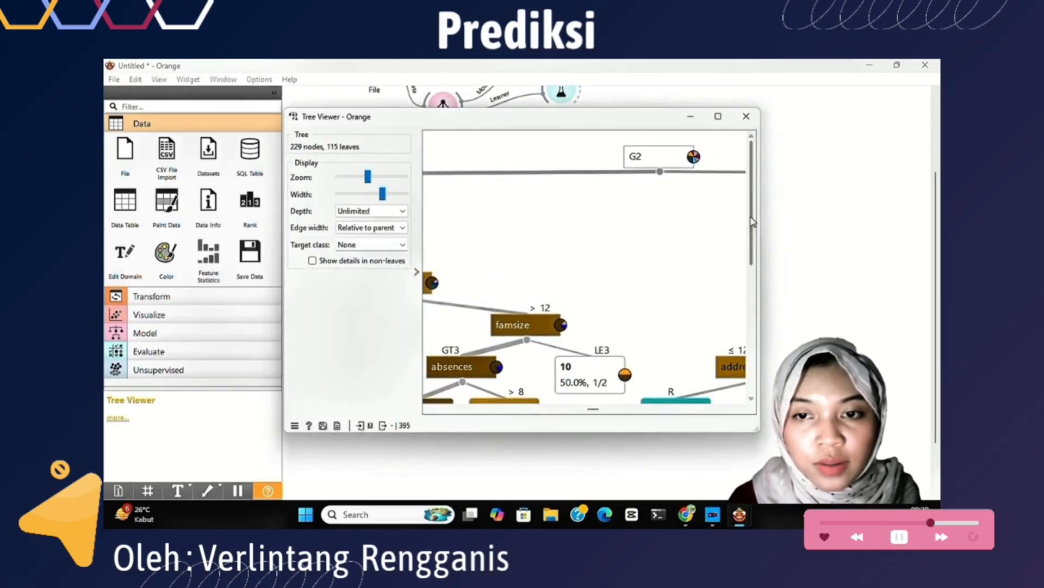
scroll(755, 267, "down", 2)
mouse_move(753, 265)
left_mouse_down()
mouse_move(753, 309)
mouse_move(753, 269)
left_mouse_up()
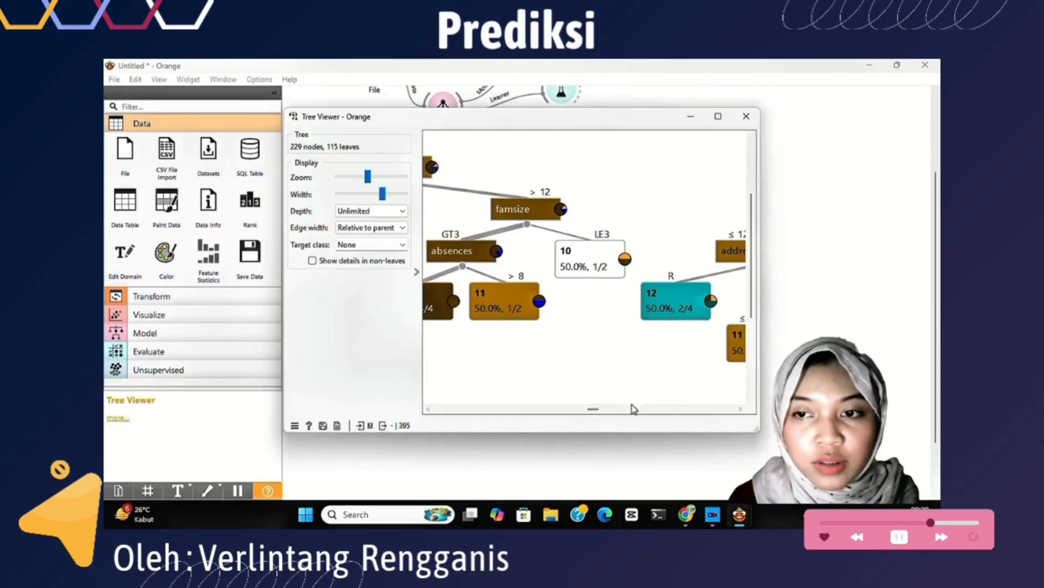
left_click_drag(758, 430, 938, 496)
left_click(902, 116)
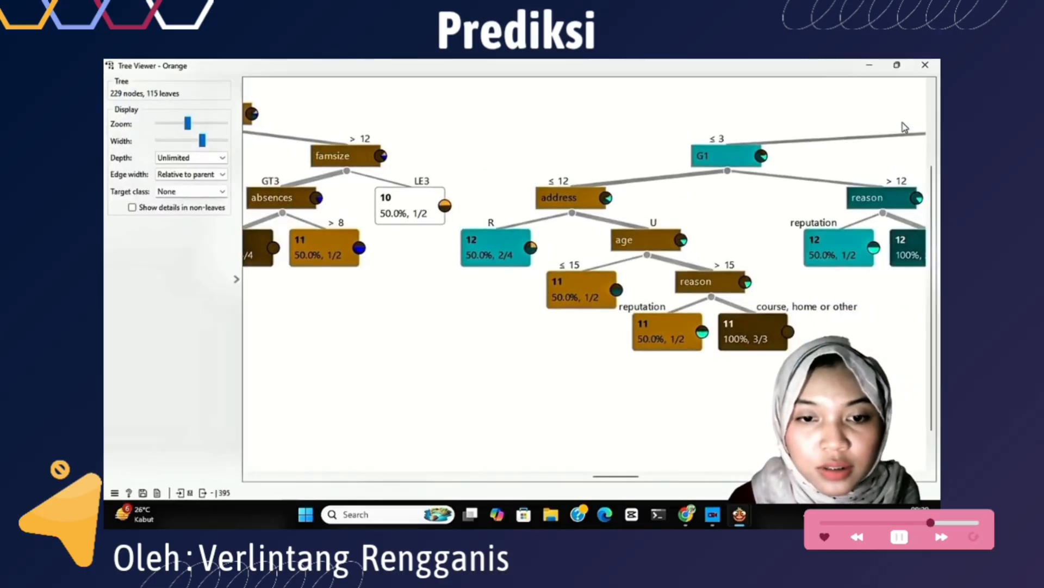
left_click_drag(612, 478, 316, 483)
left_click(925, 64)
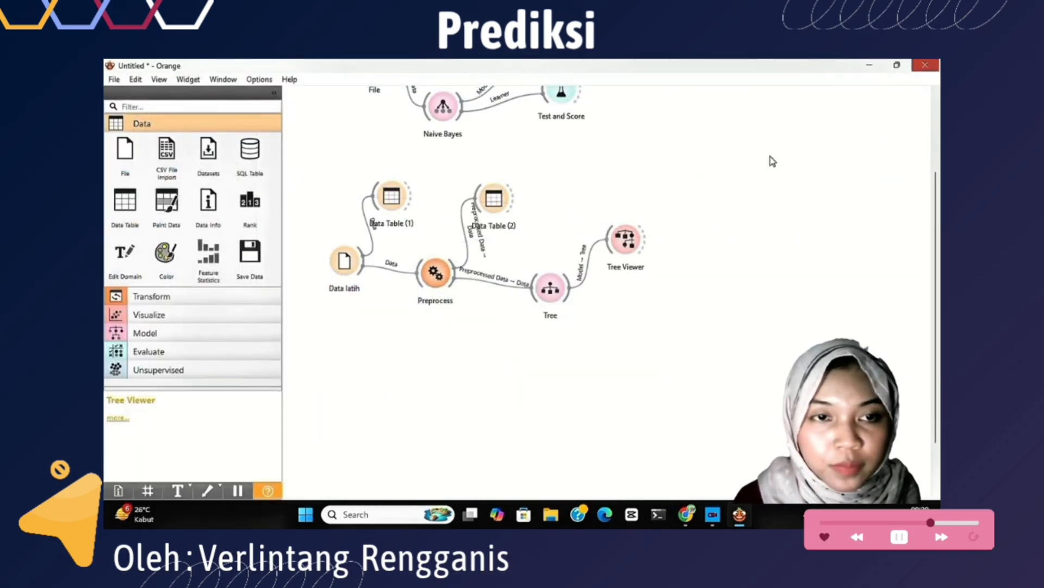
Add a Naive Bayes widget after Preprocess, linking Preprocessed Data to its Data input.
left_click_drag(456, 272, 477, 360)
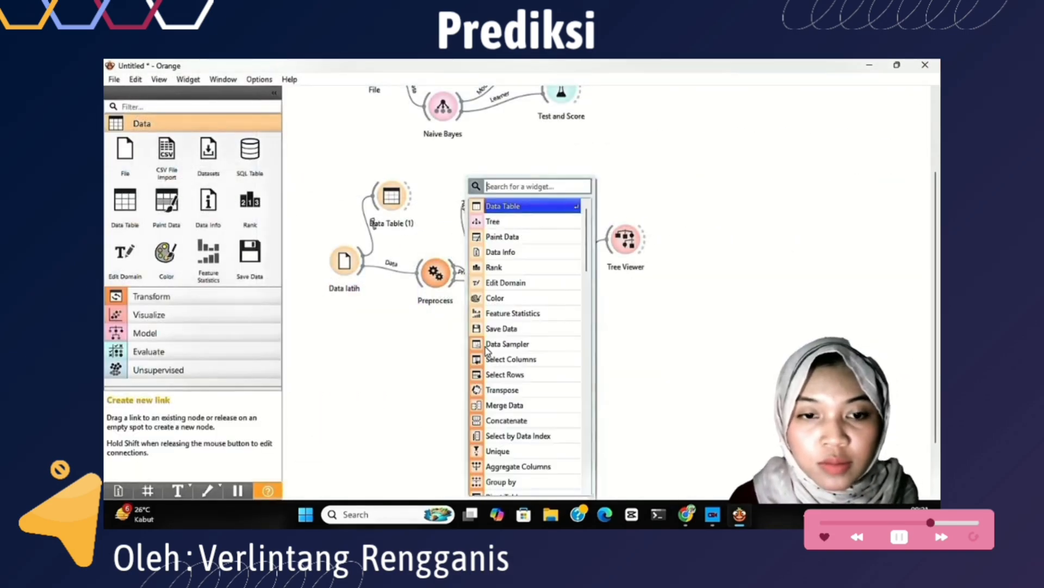
type("nai")
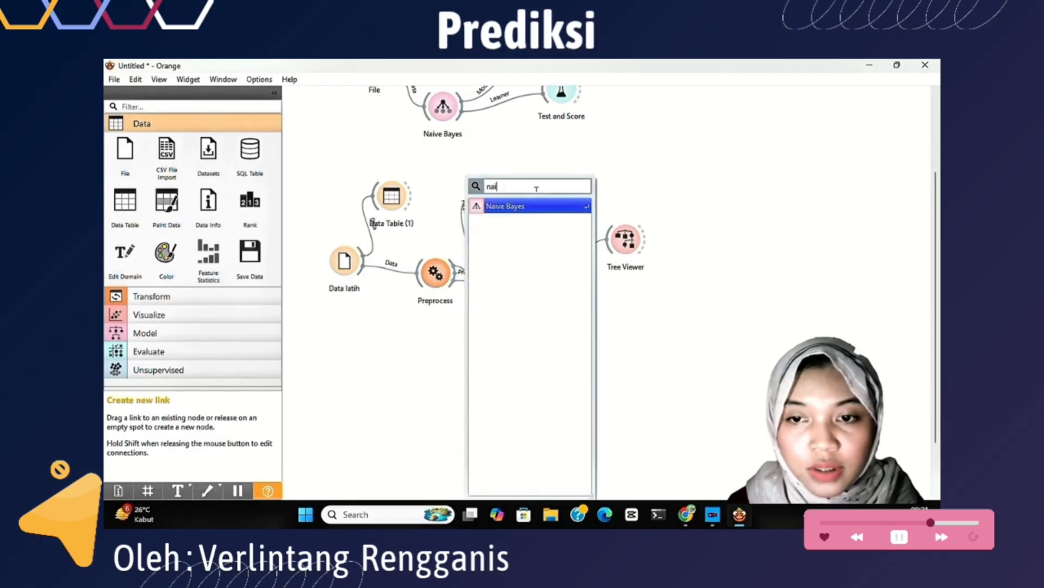
key("Return")
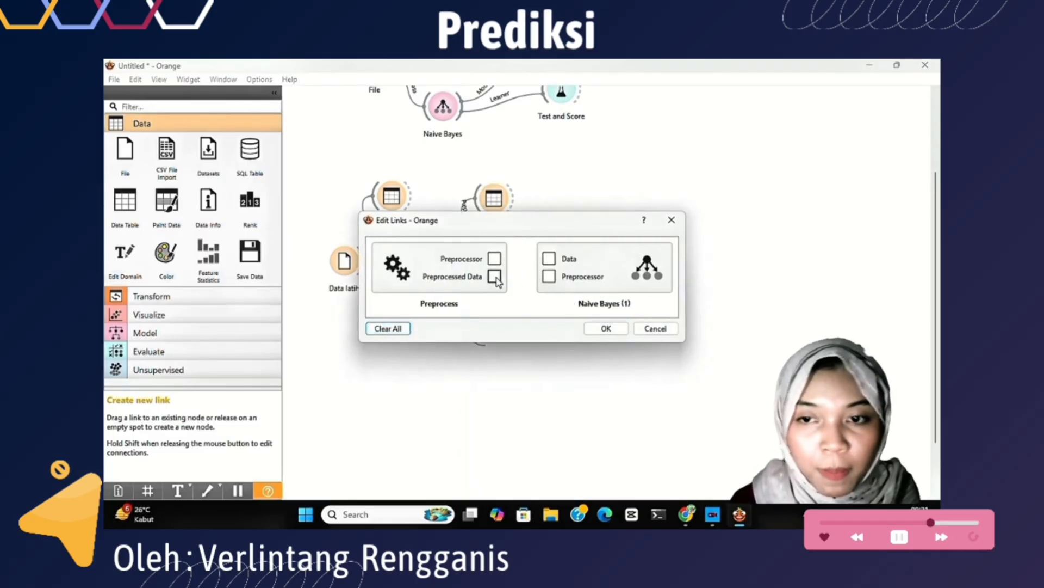
left_click(621, 329)
Add a Test and Score widget and connect both the new Naive Bayes and Tree learners to it.
left_click_drag(523, 351, 615, 338)
left_click(639, 226)
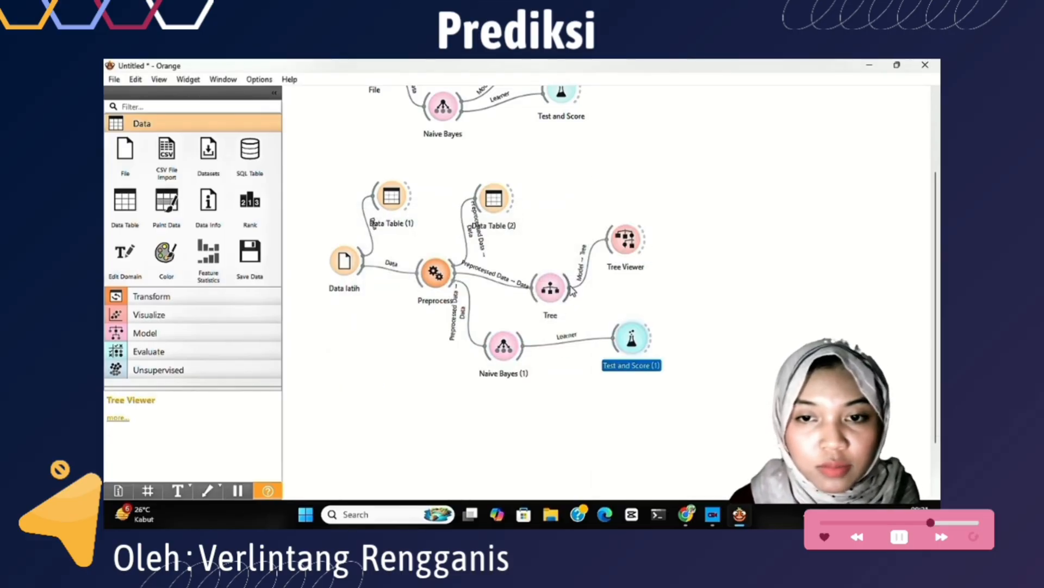
left_click_drag(570, 287, 616, 332)
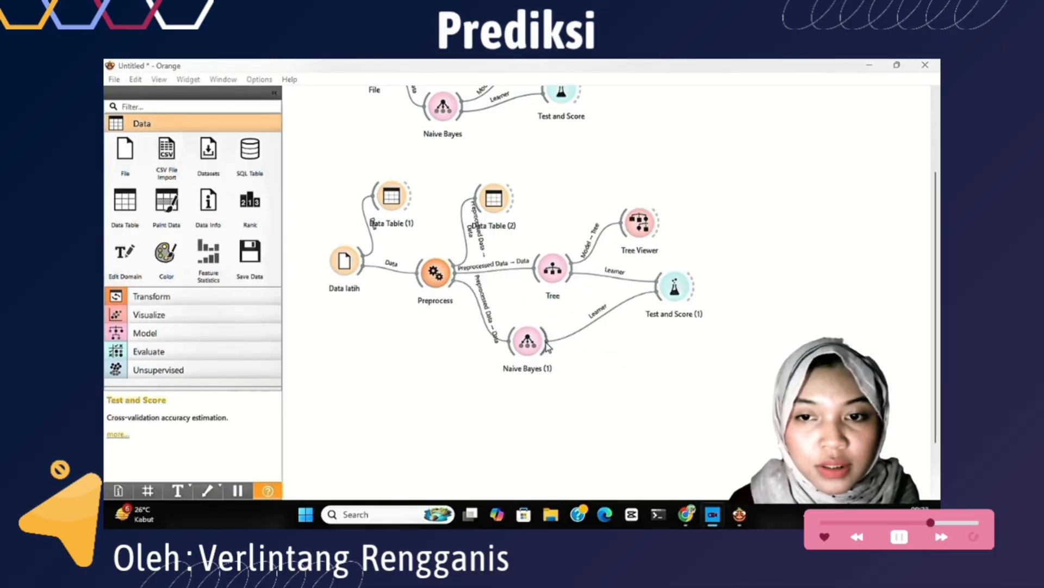
Add a Predictions widget and connect both the new Naive Bayes and Tree models to it.
left_click_drag(545, 341, 659, 370)
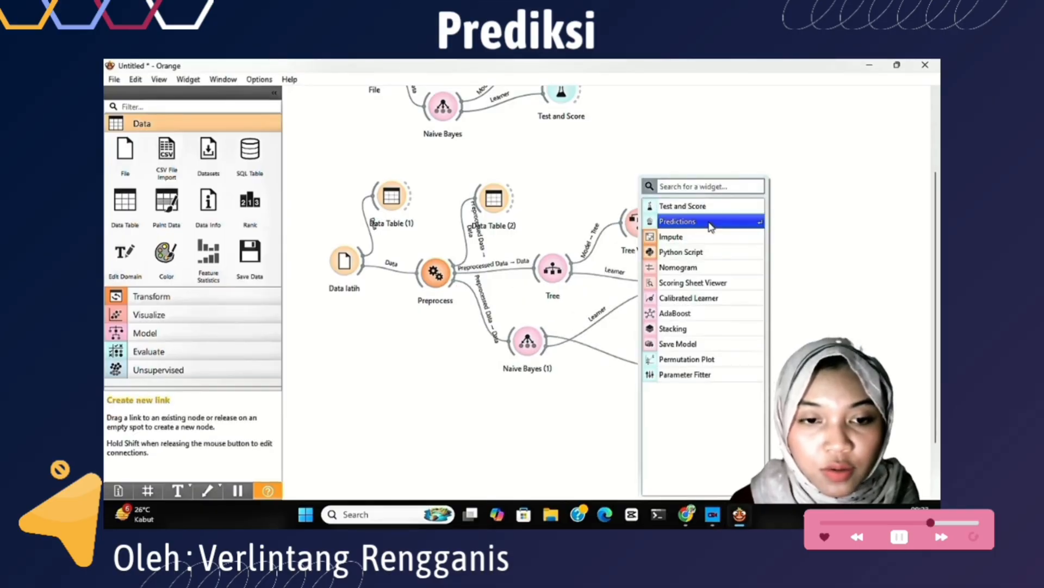
left_click(677, 221)
left_click_drag(571, 272, 668, 365)
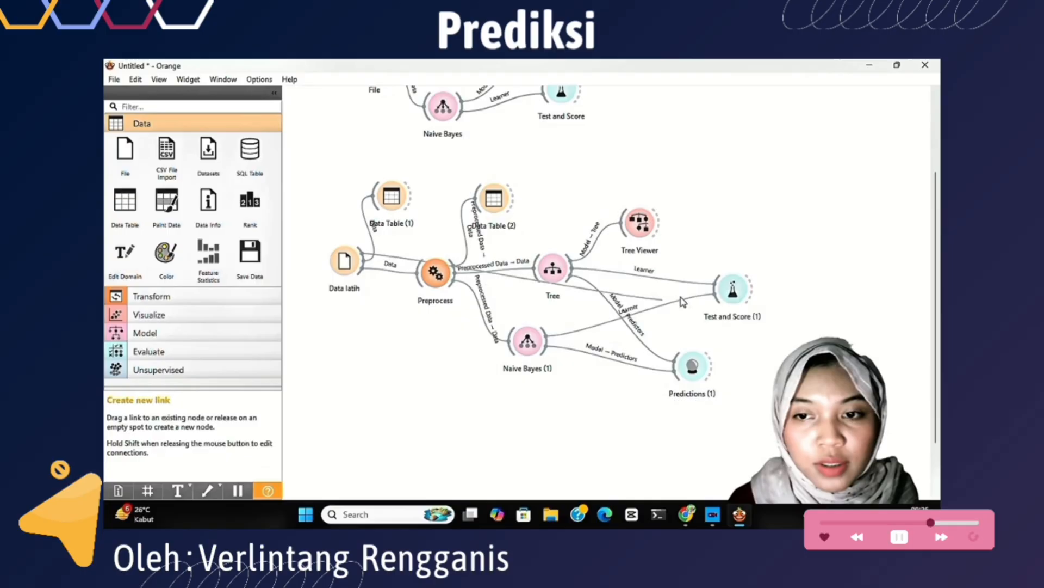
Connect the Data latih data to the new Test and Score widget and open it for evaluation.
left_click_drag(683, 301, 710, 291)
double_click(733, 292)
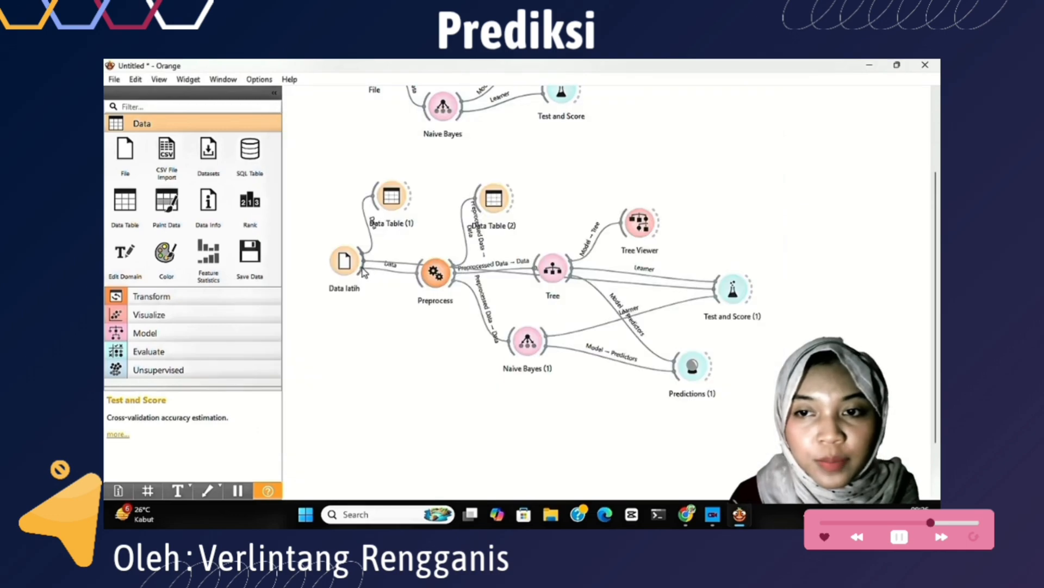
Connect the Data latih data to the Predictions widget of the preprocessed workflow and review both models' predictions in the maximized window.
left_click_drag(361, 266, 364, 267)
left_click_drag(642, 435, 669, 374)
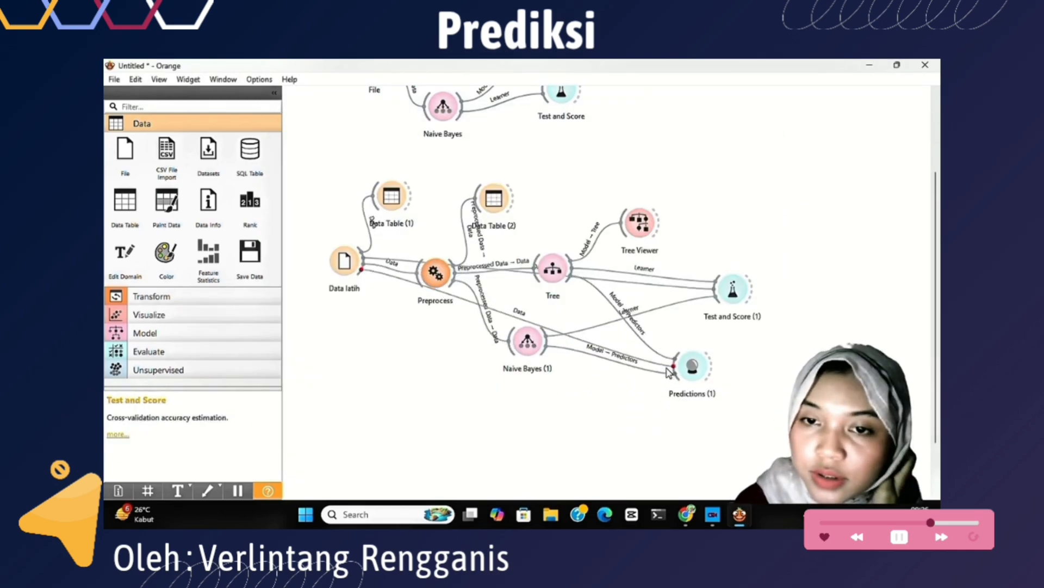
double_click(690, 368)
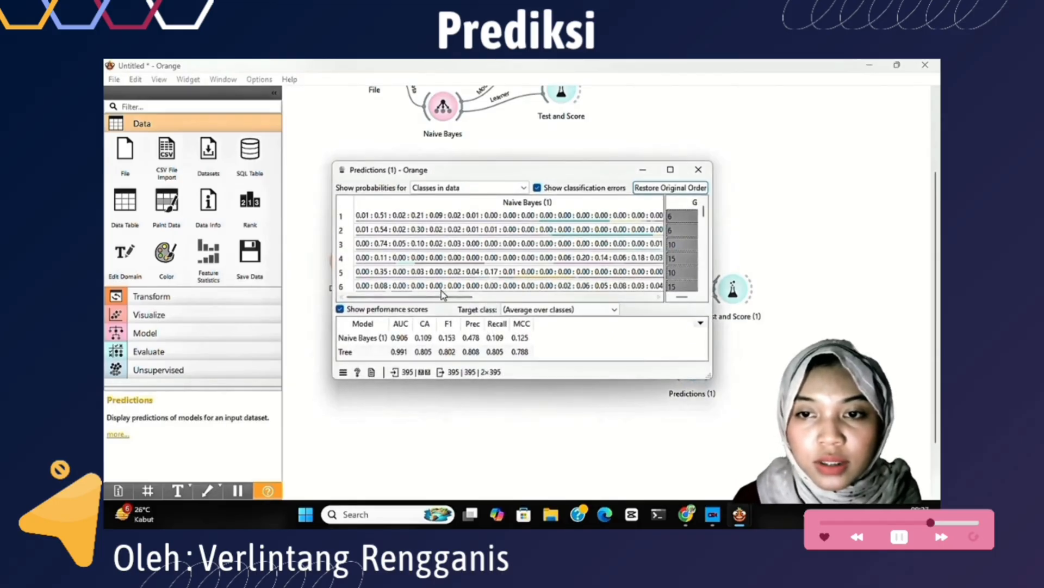
key("super+Up")
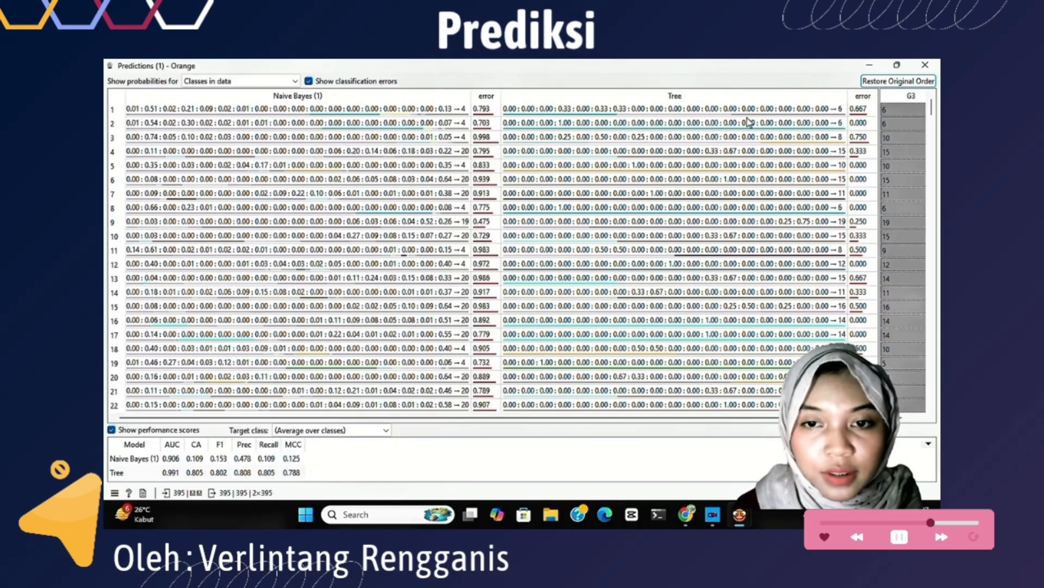
left_click_drag(933, 109, 934, 125)
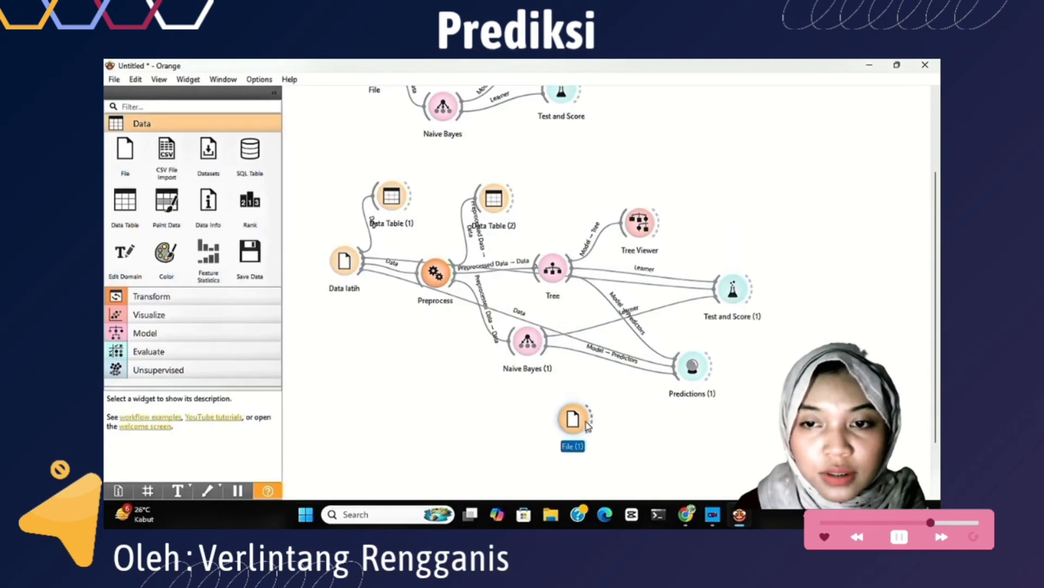
Connect the new File widget's data to the Predictions widget of the preprocessed workflow and rename the File widget to "Data uji".
left_click_drag(592, 420, 688, 373)
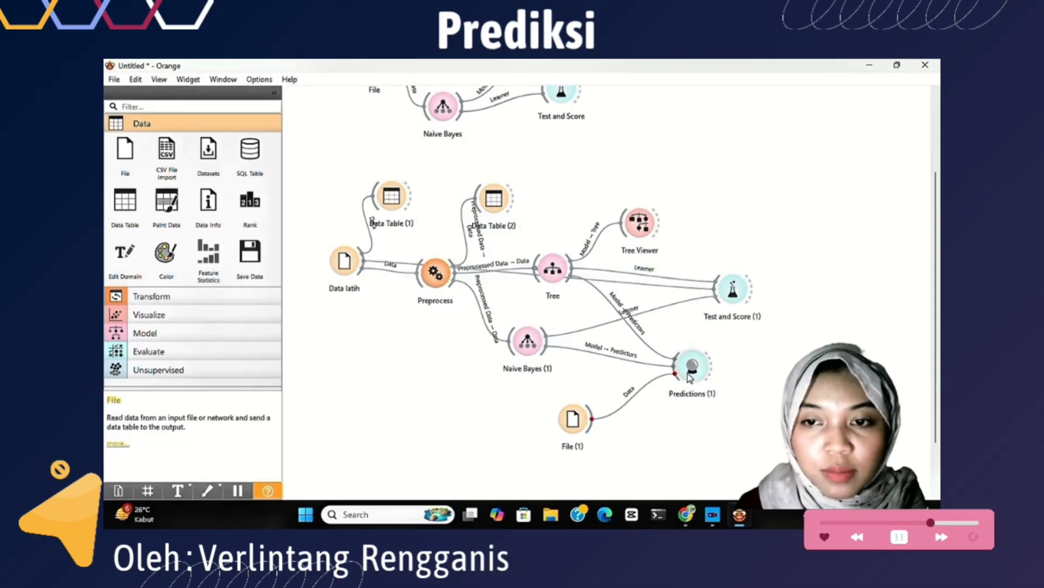
left_click(569, 436)
type("Dat")
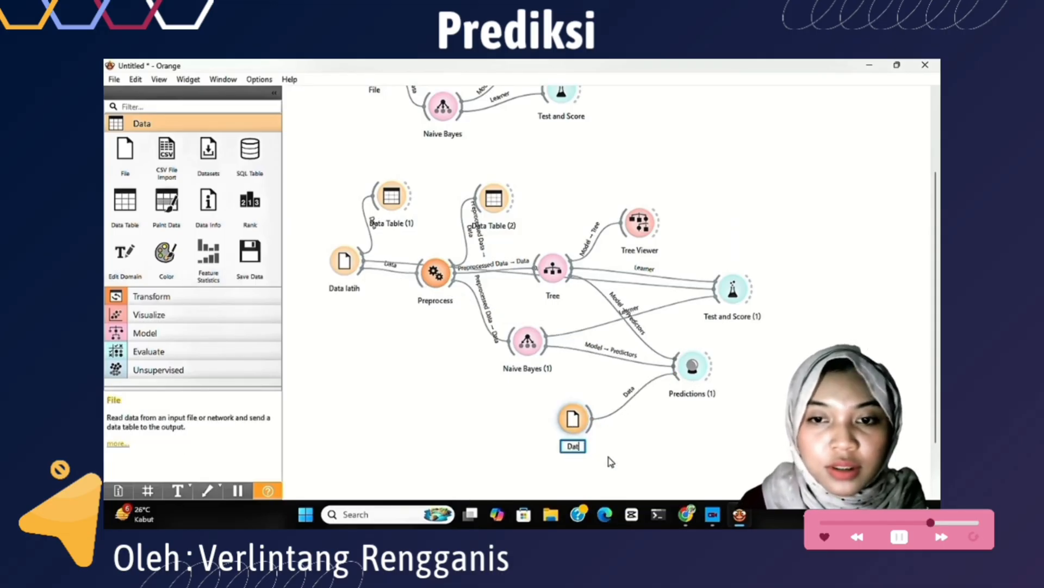
type("a uji")
left_click(607, 459)
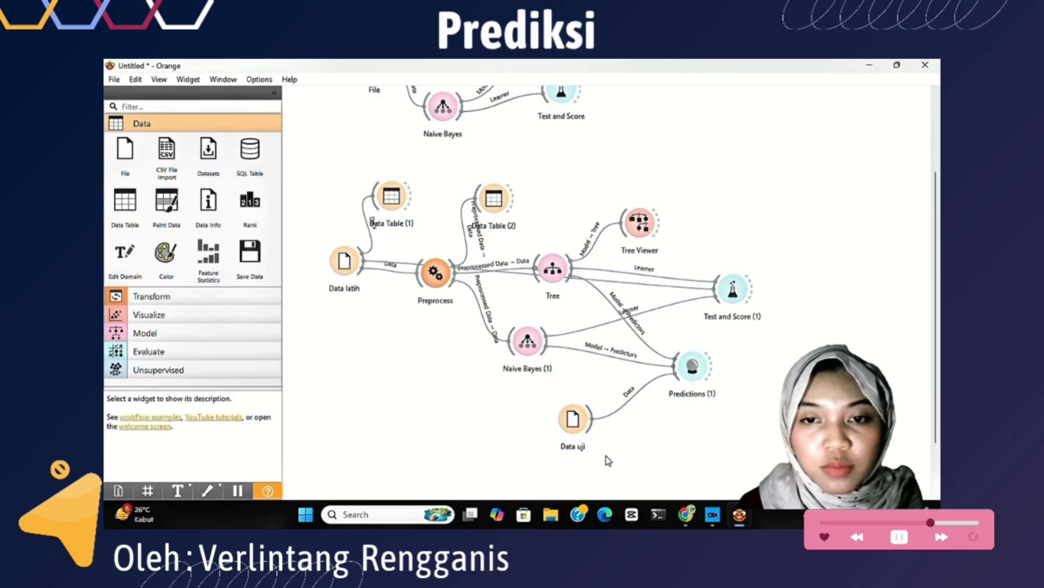
Add a Data Table widget linked to Data uji, move it farther from Data uji, and shift Data uji slightly.
left_click_drag(591, 419, 671, 443)
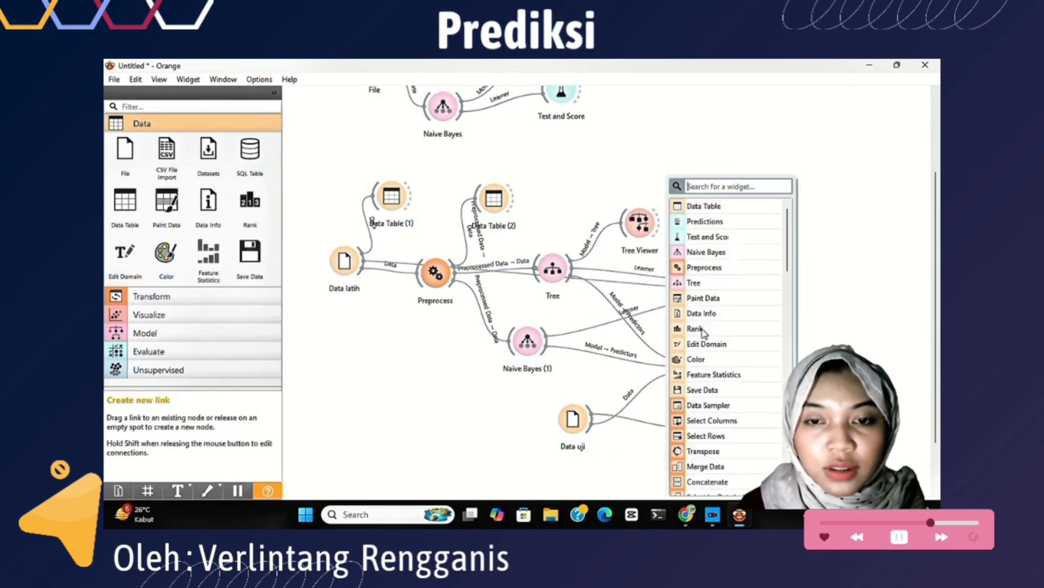
left_click(703, 206)
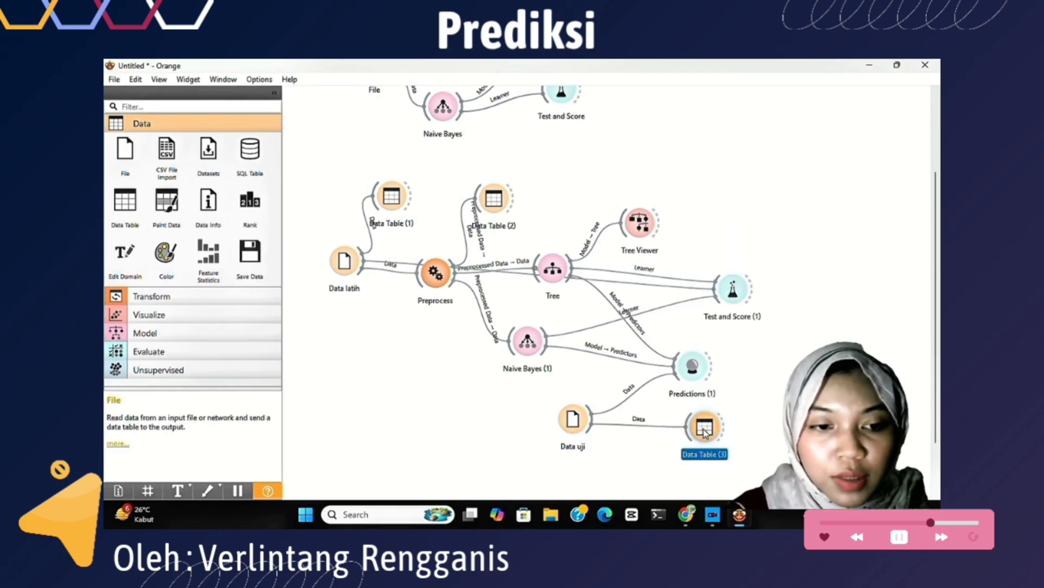
left_click_drag(705, 433, 805, 433)
left_click_drag(577, 422, 585, 418)
left_click_drag(800, 429, 803, 414)
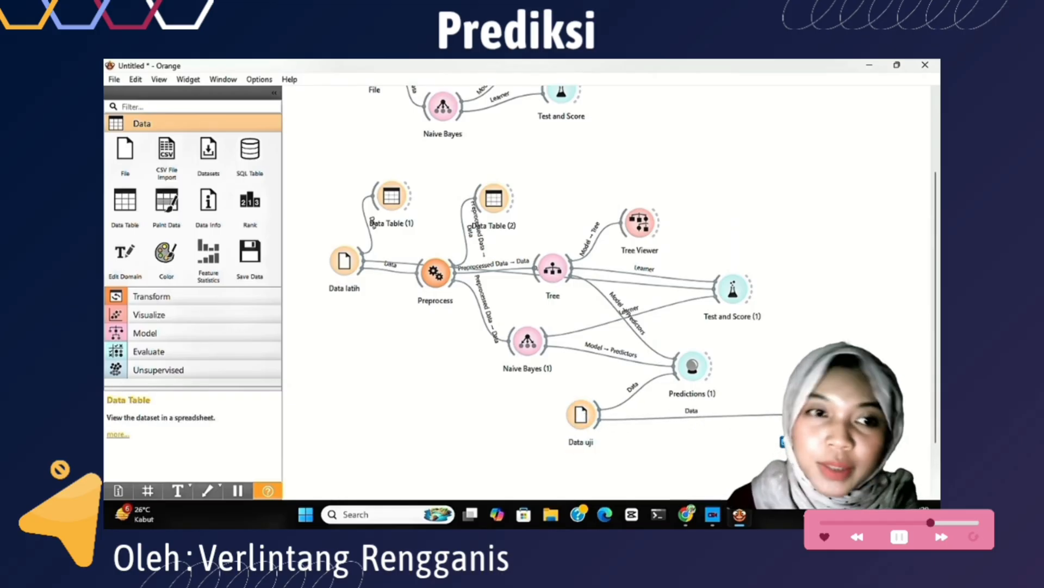